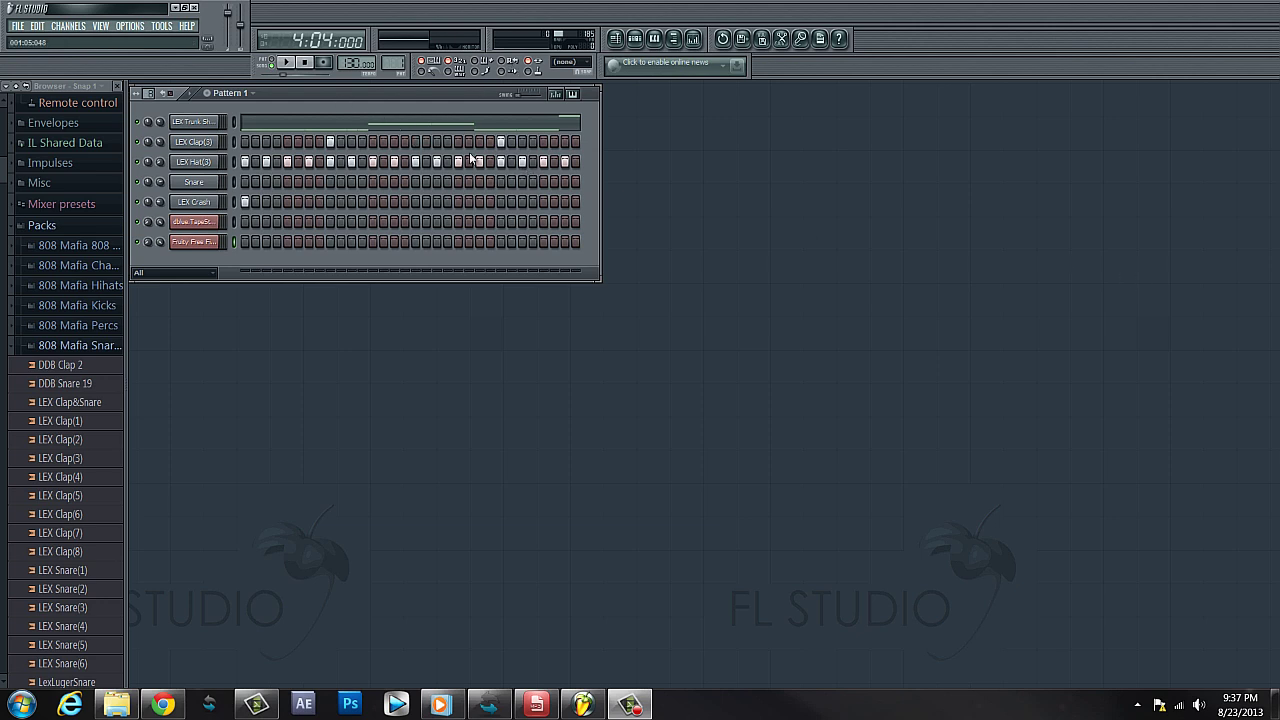
Play the beat, then stop it so the song position resets to 1:01:000
click(288, 64)
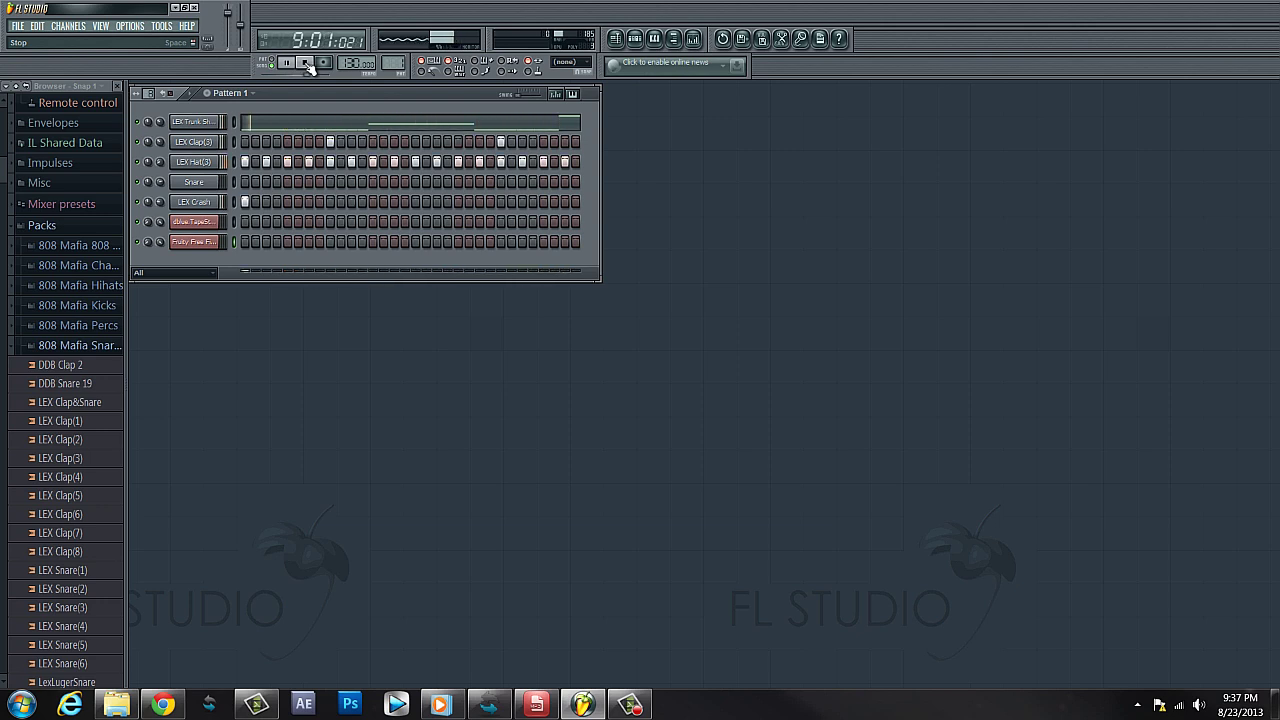
click(307, 63)
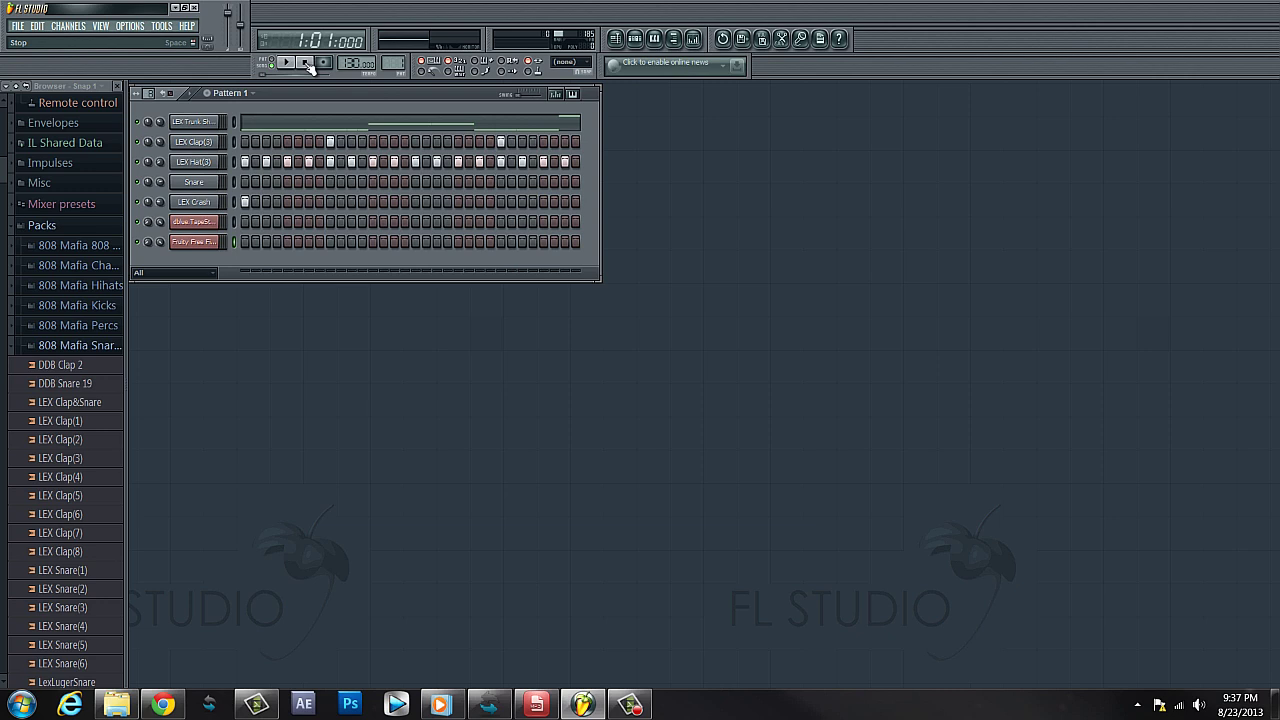
Delete the Fruity Free Filter and dblue TapeStop channels from Pattern 1, confirming each removal
right_click(205, 242)
click(238, 405)
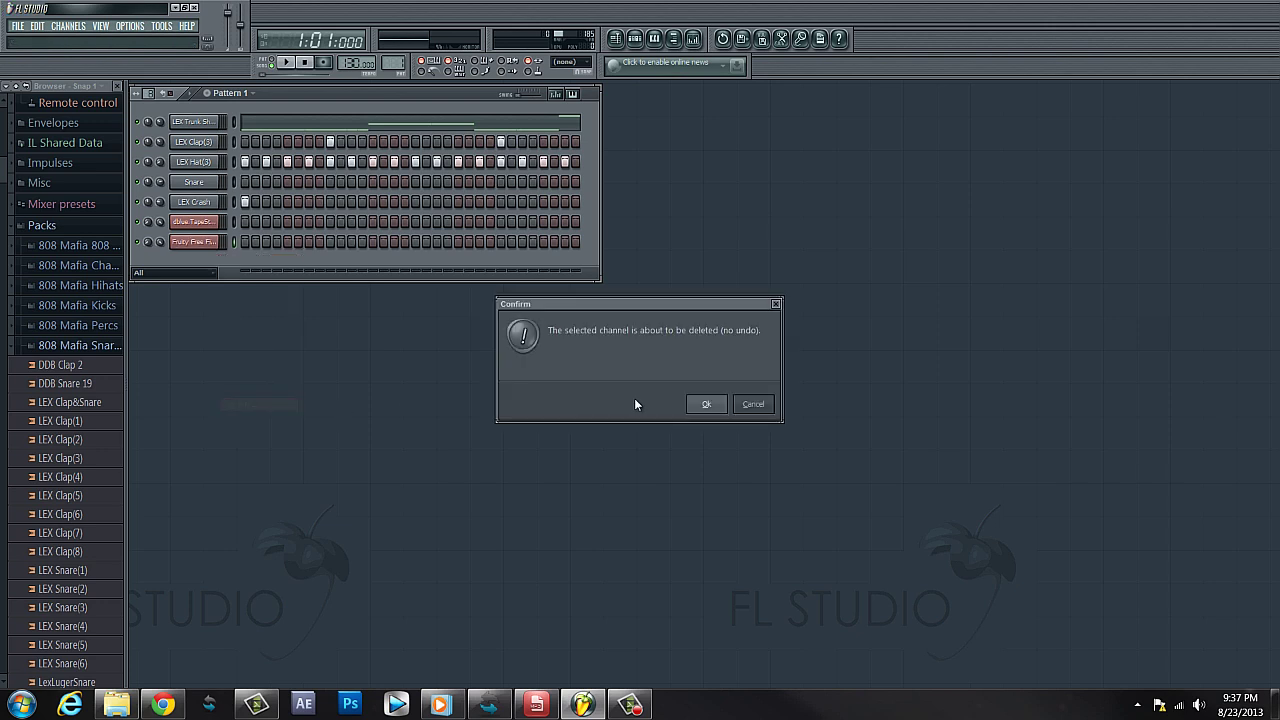
click(707, 403)
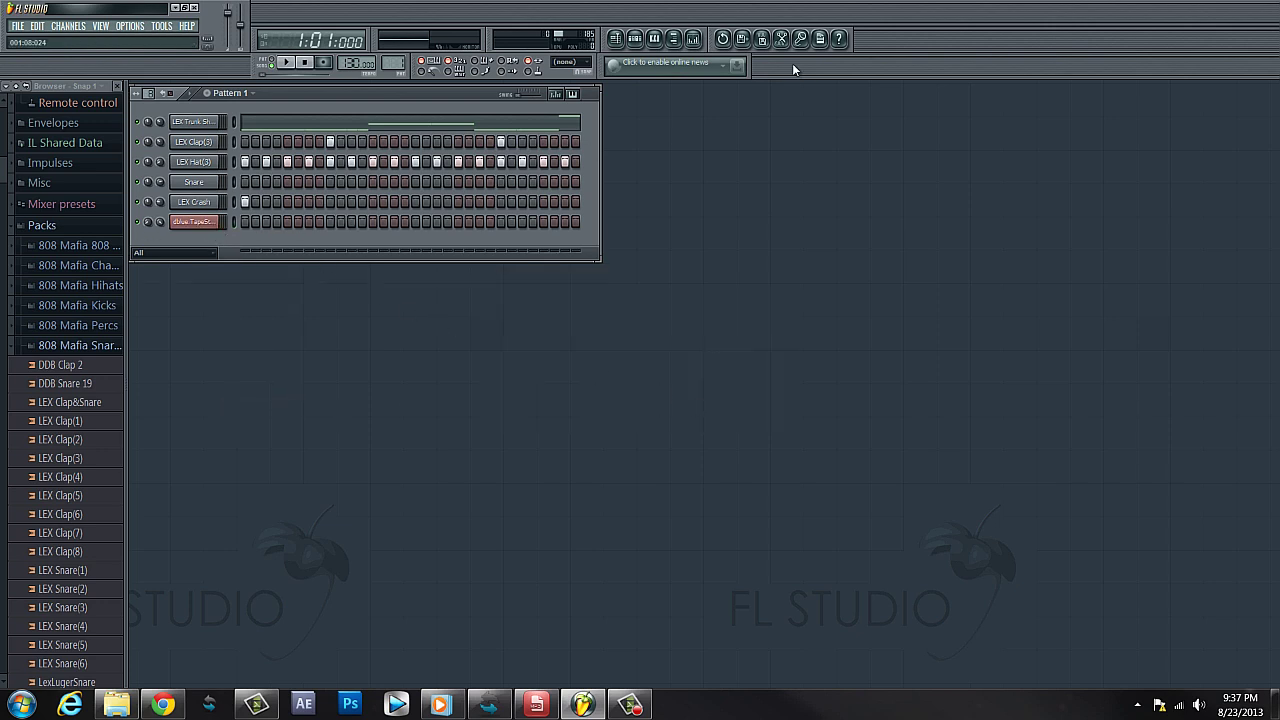
right_click(195, 223)
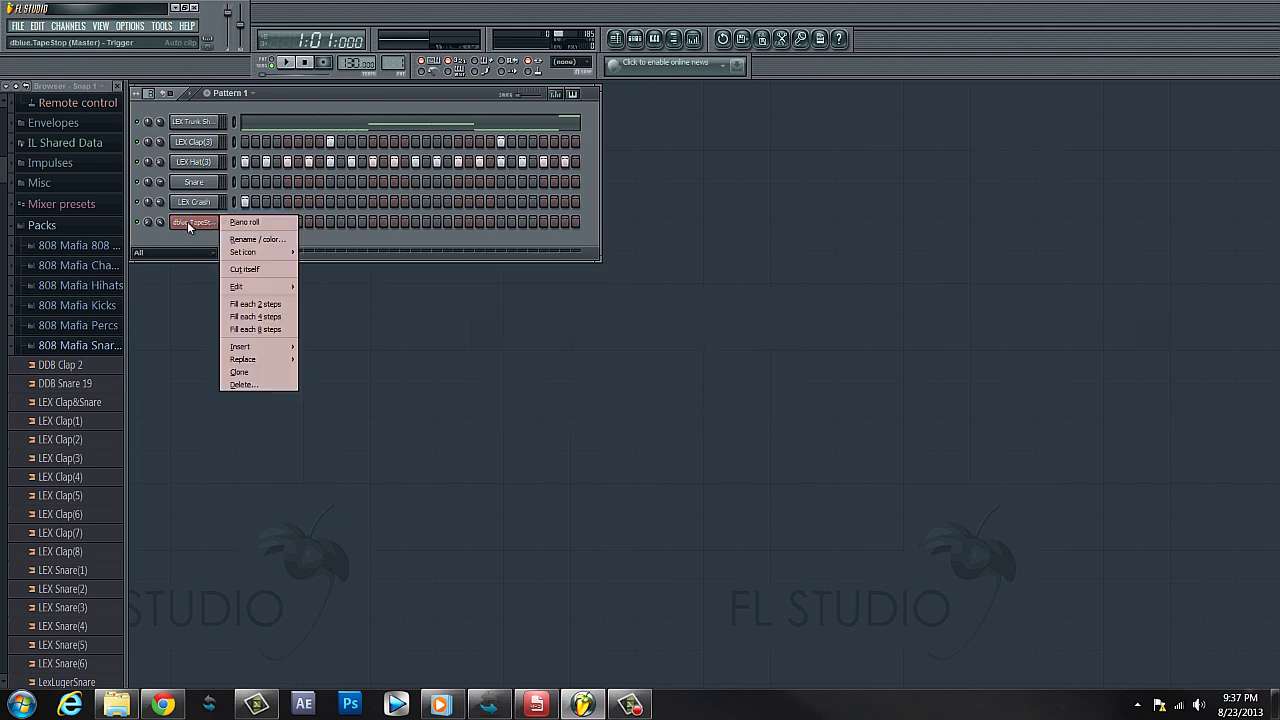
click(250, 385)
click(704, 405)
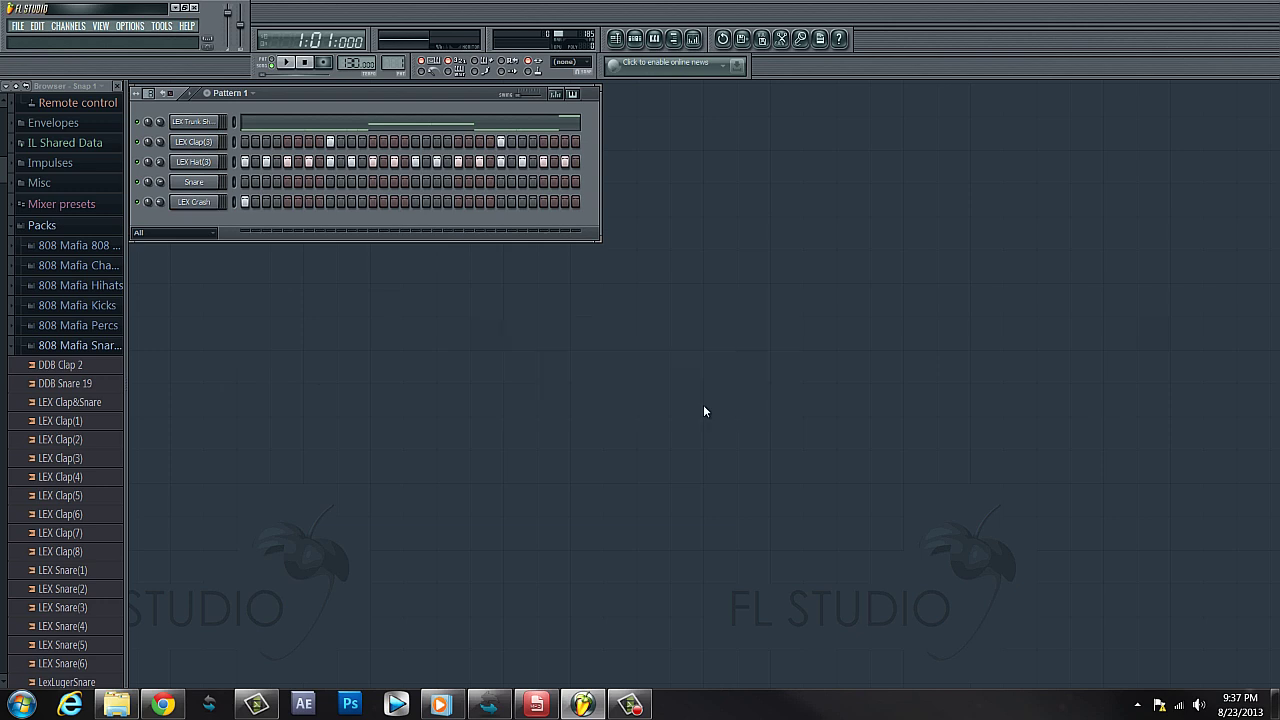
Open the Mixer with the Master track selected
click(694, 40)
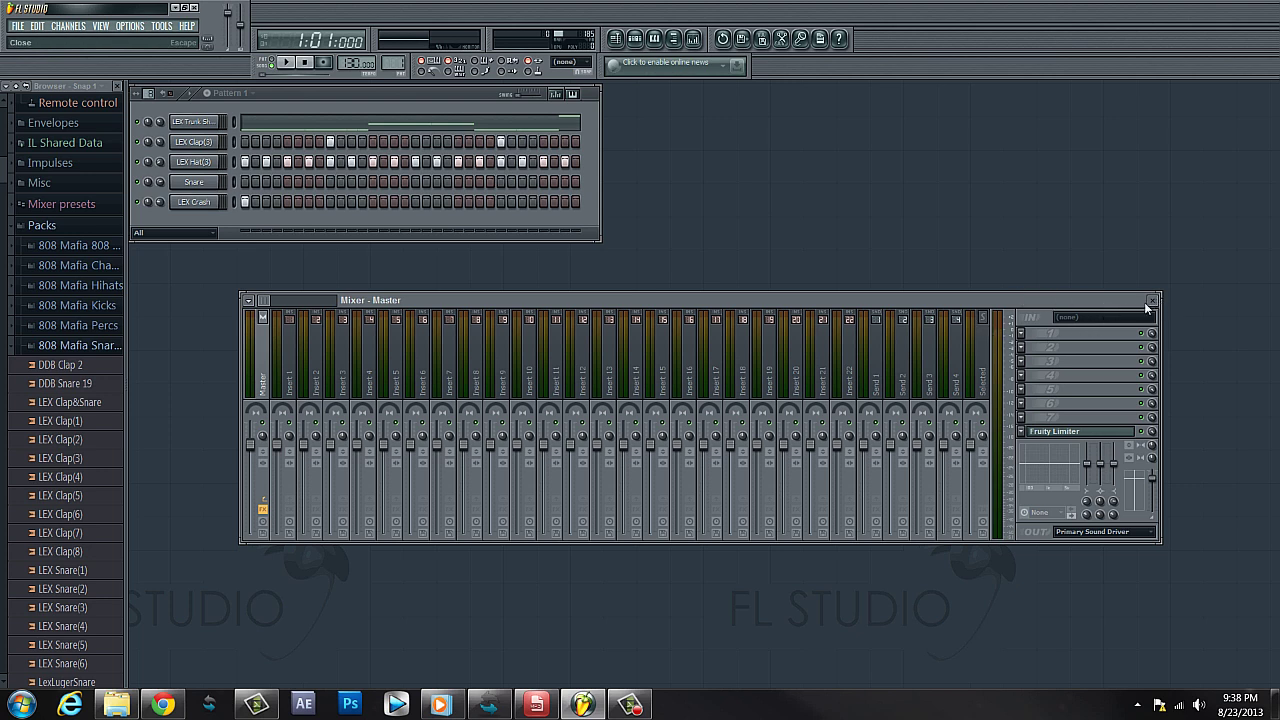
click(292, 400)
click(268, 398)
Briefly check the Playlist, close it, and nudge the Mixer window into position
click(630, 42)
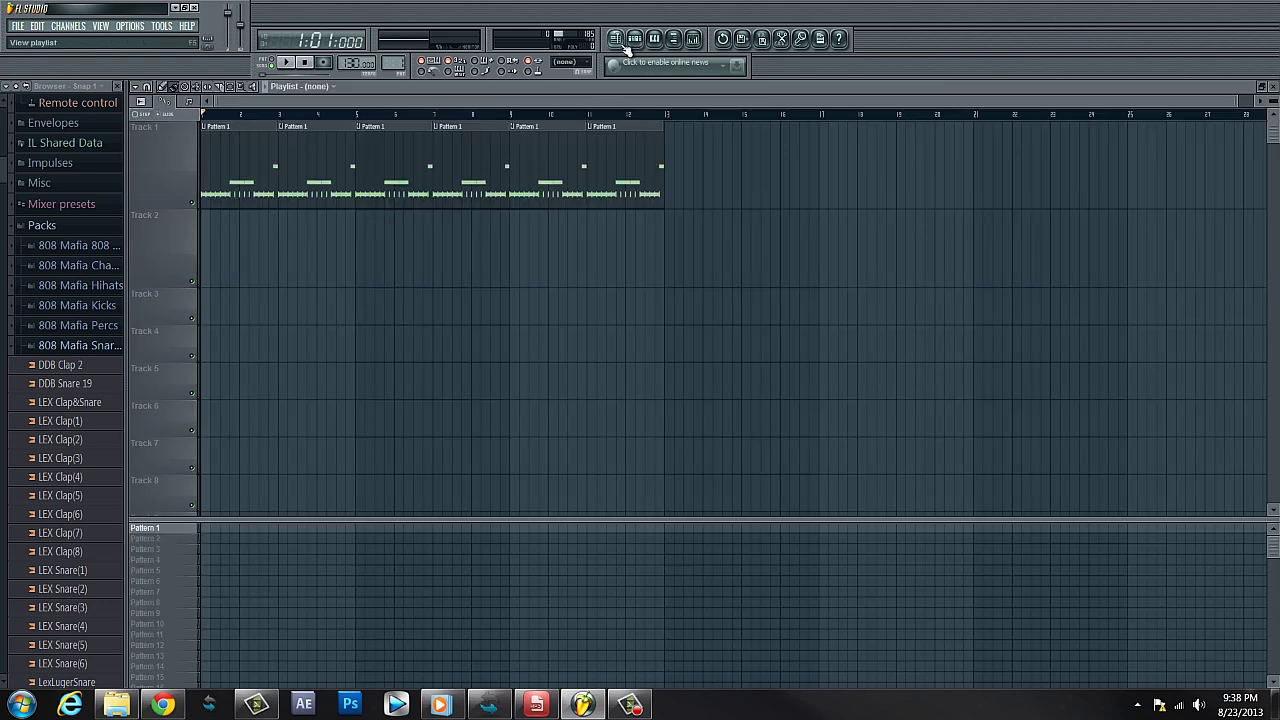
scroll(583, 362, down, 2)
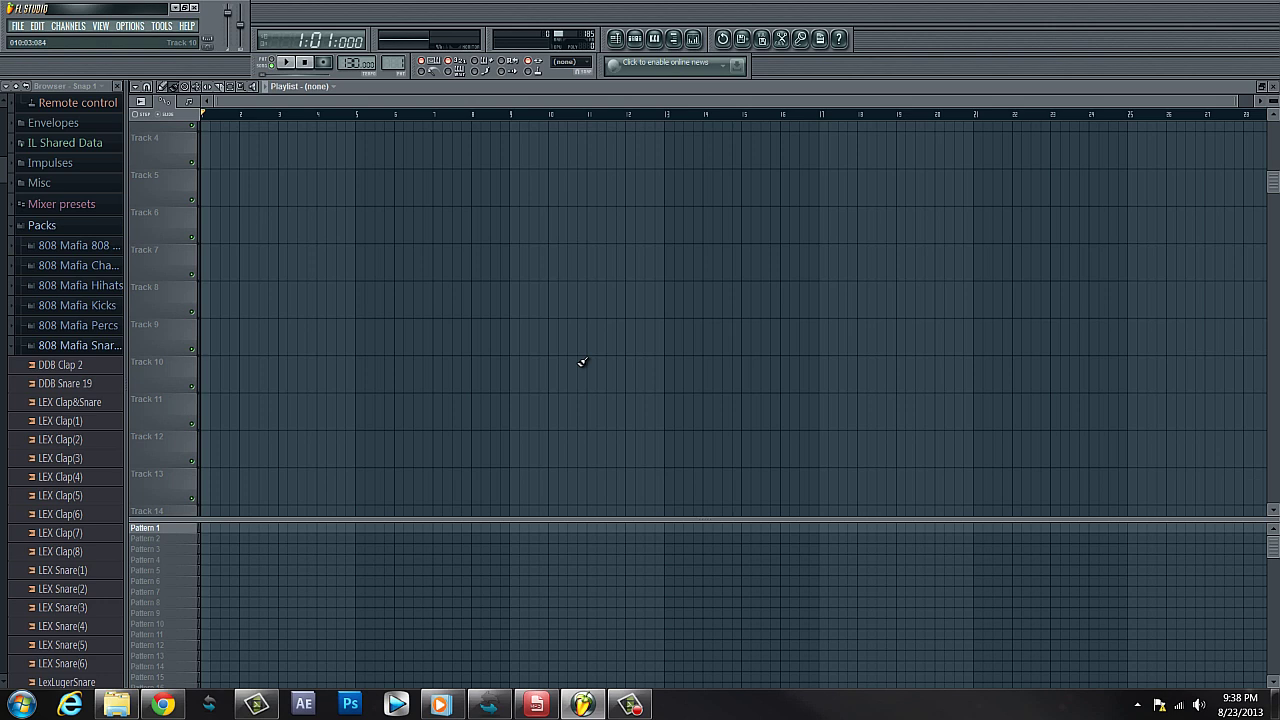
scroll(583, 362, up, 2)
scroll(617, 240, up, 2)
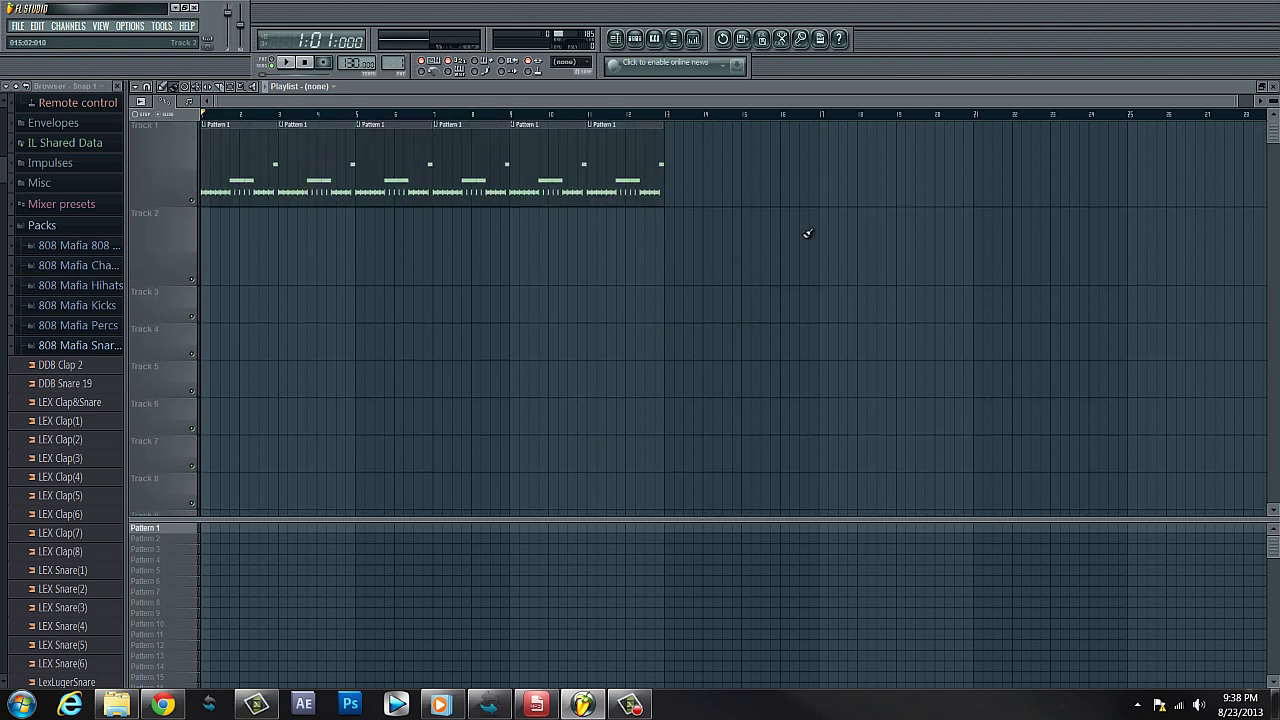
click(1273, 87)
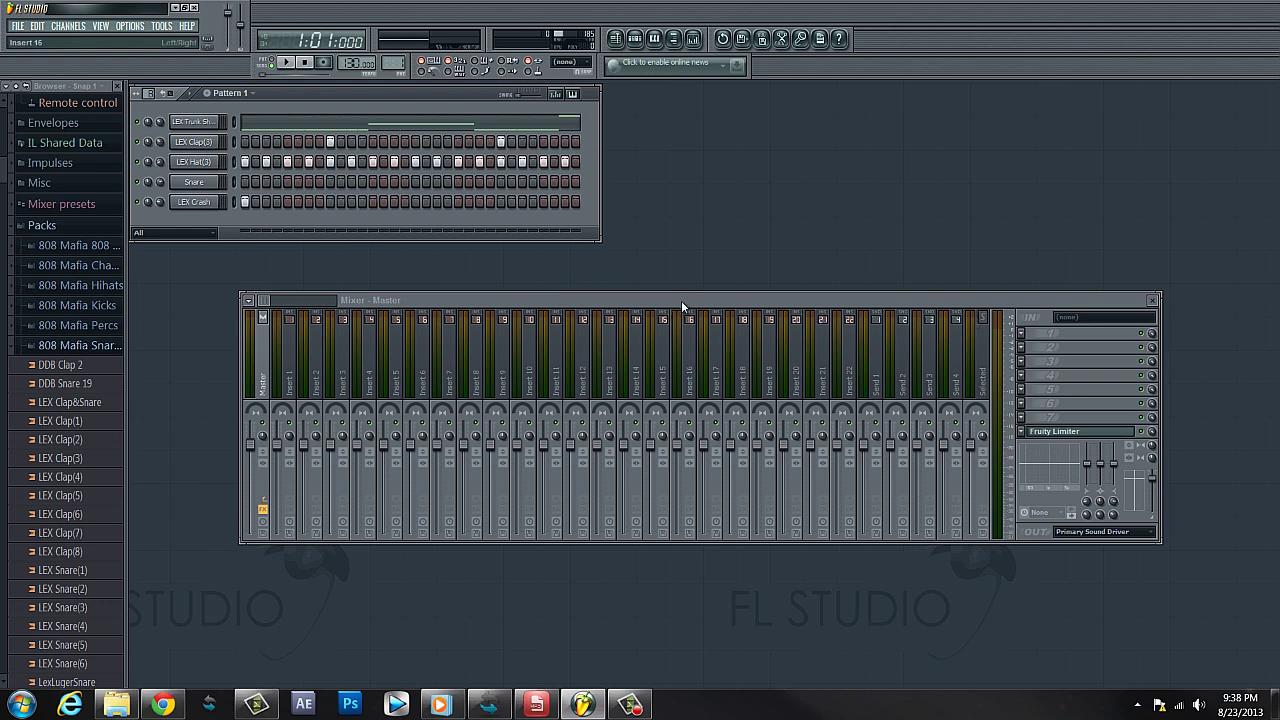
mouse_move(681, 300)
mouse_down()
mouse_move(632, 329)
mouse_move(670, 298)
mouse_up()
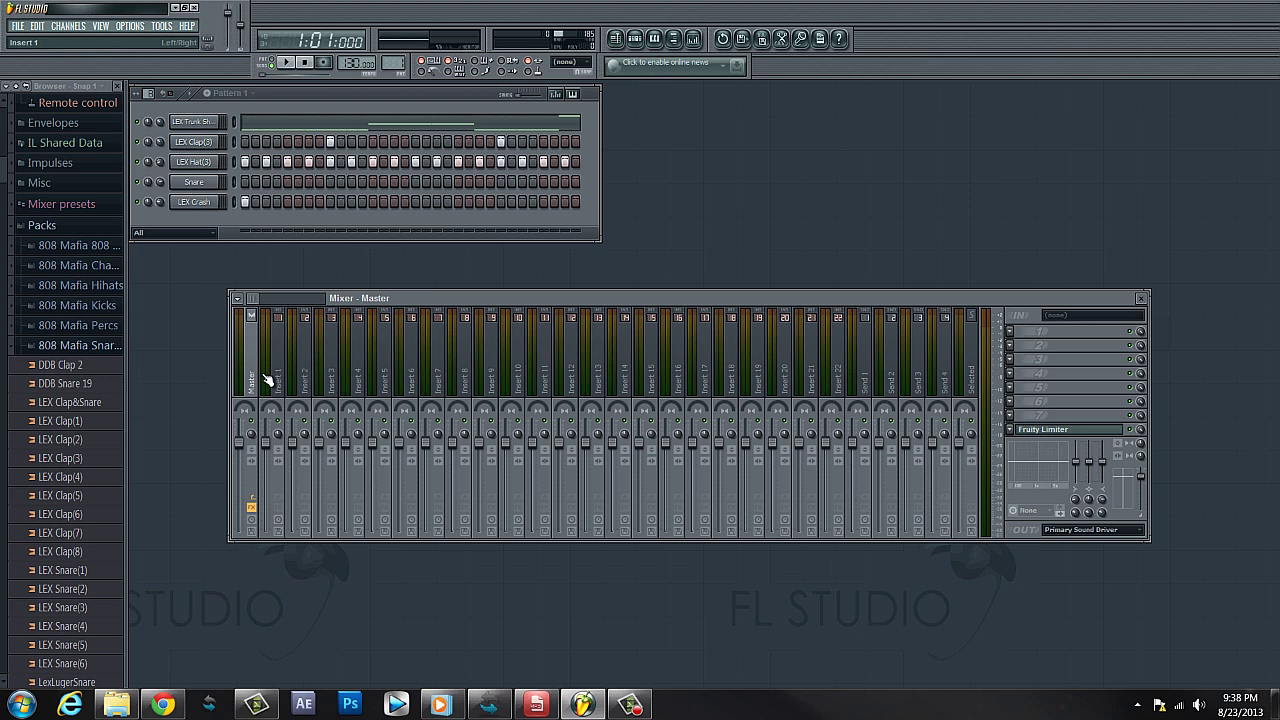
Load dblue_TapeStop into Master FX slot 1 and create an automation clip for its Trigger knob
click(1012, 334)
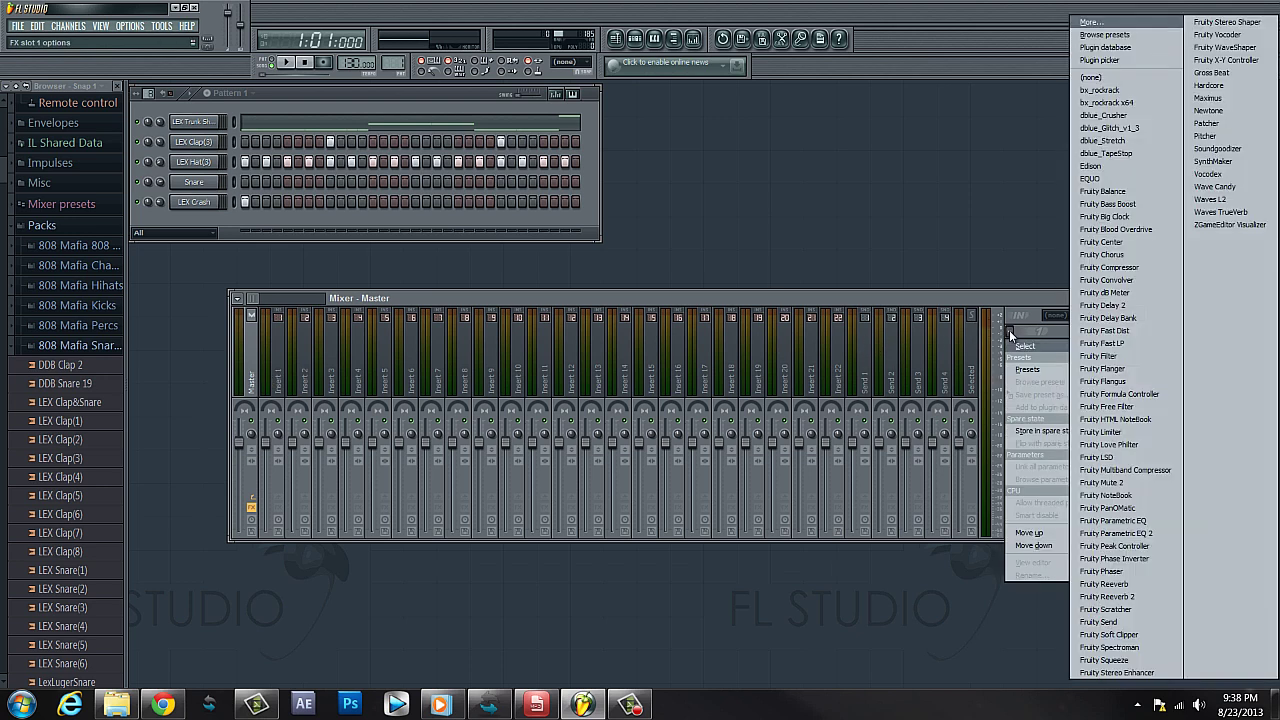
click(1110, 154)
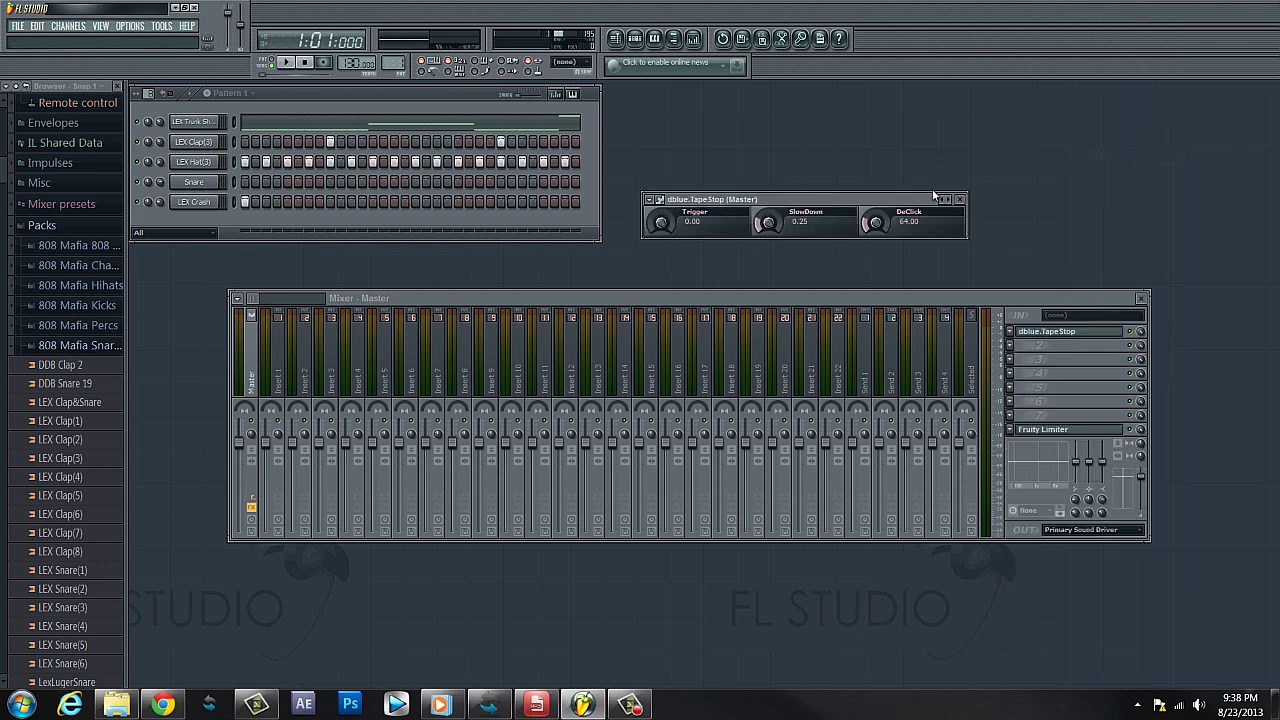
right_click(664, 225)
click(680, 307)
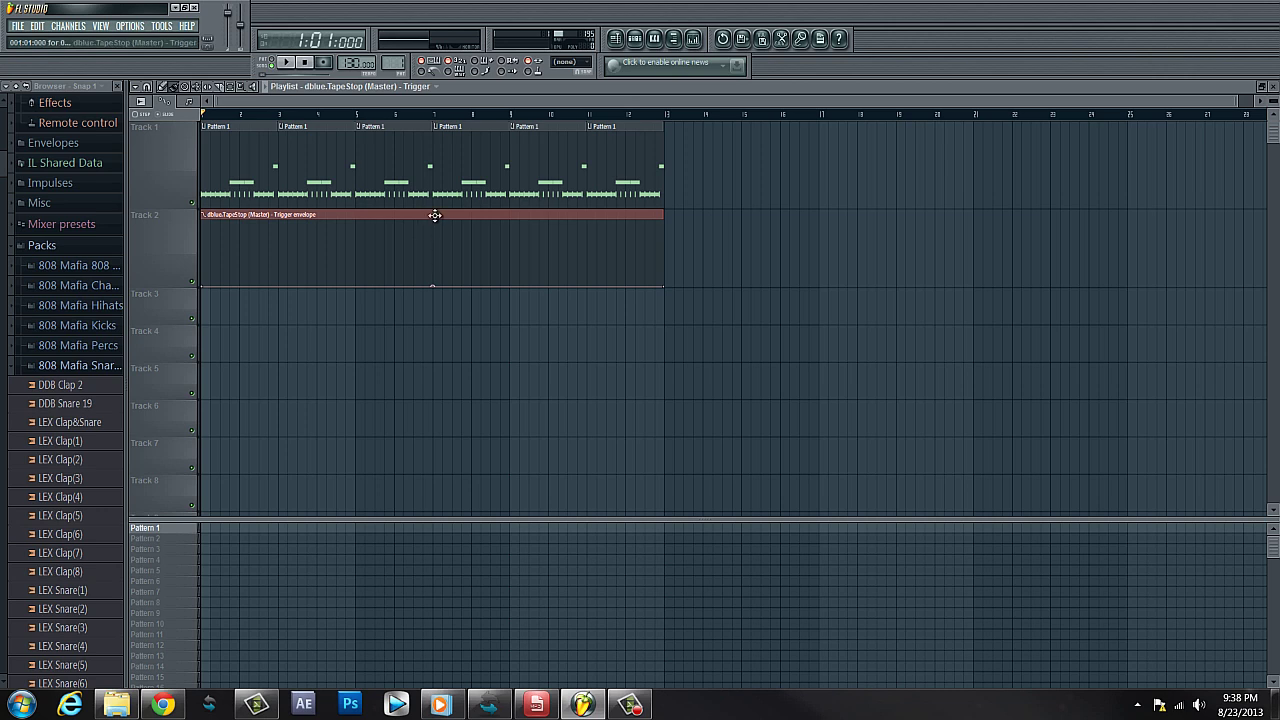
Trim the Trigger automation clip to the beat's length and place it at the start of Track 2
drag(434, 215, 480, 371)
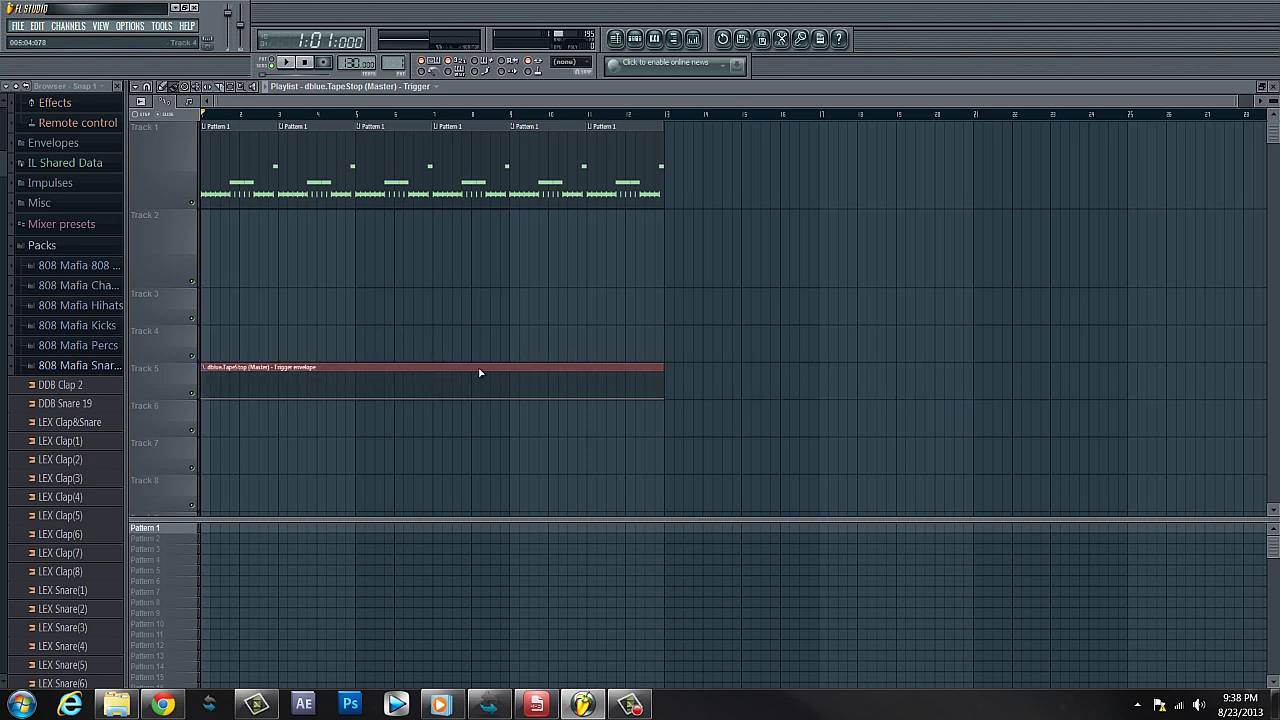
drag(675, 369, 636, 406)
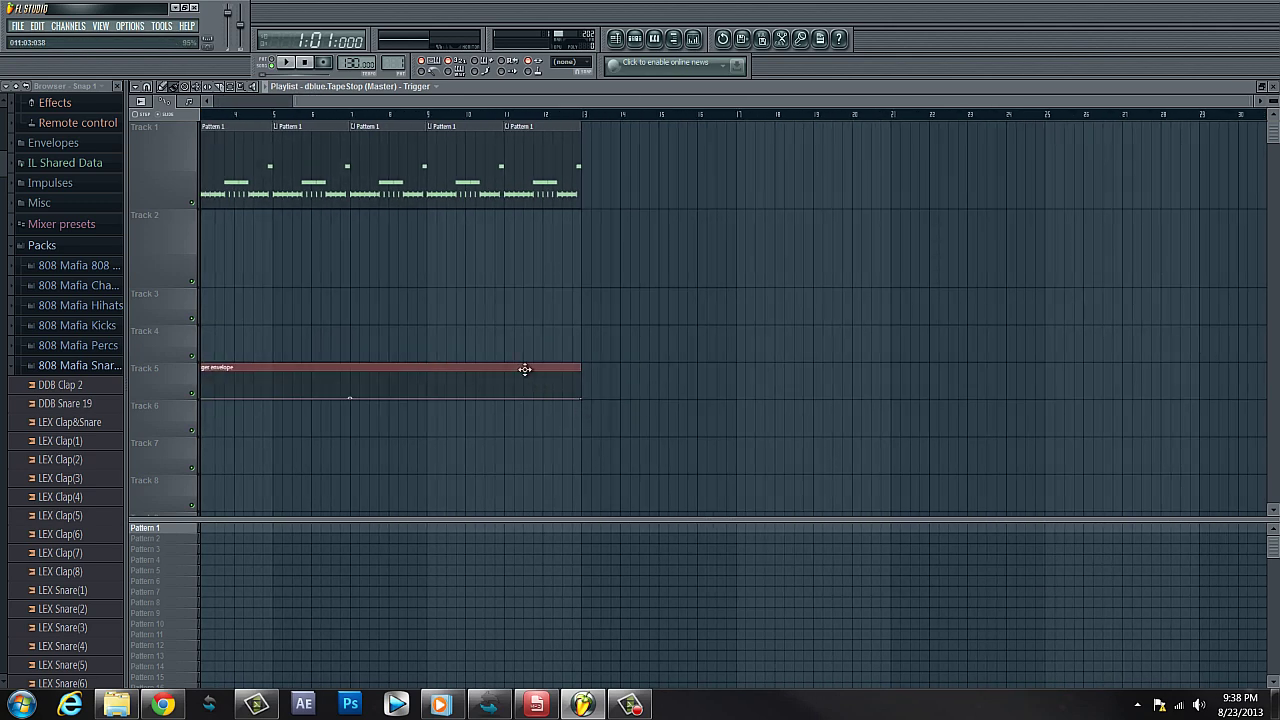
drag(526, 366, 529, 249)
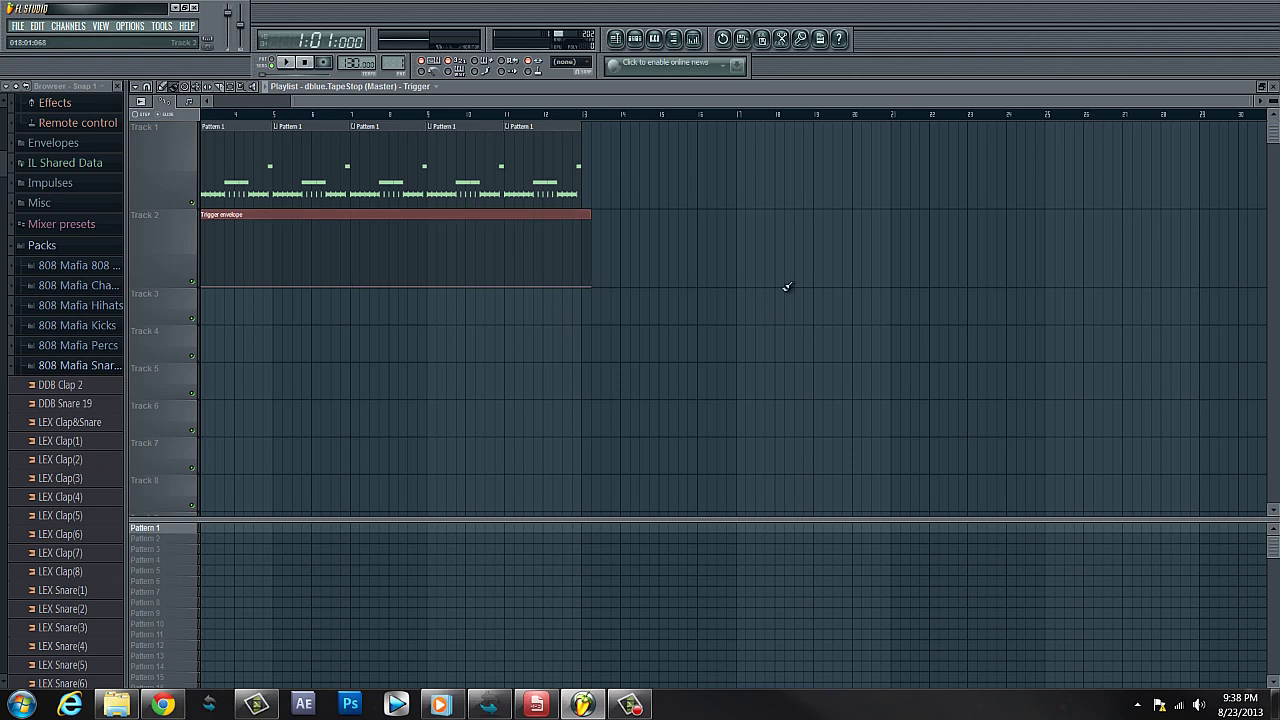
click(1275, 88)
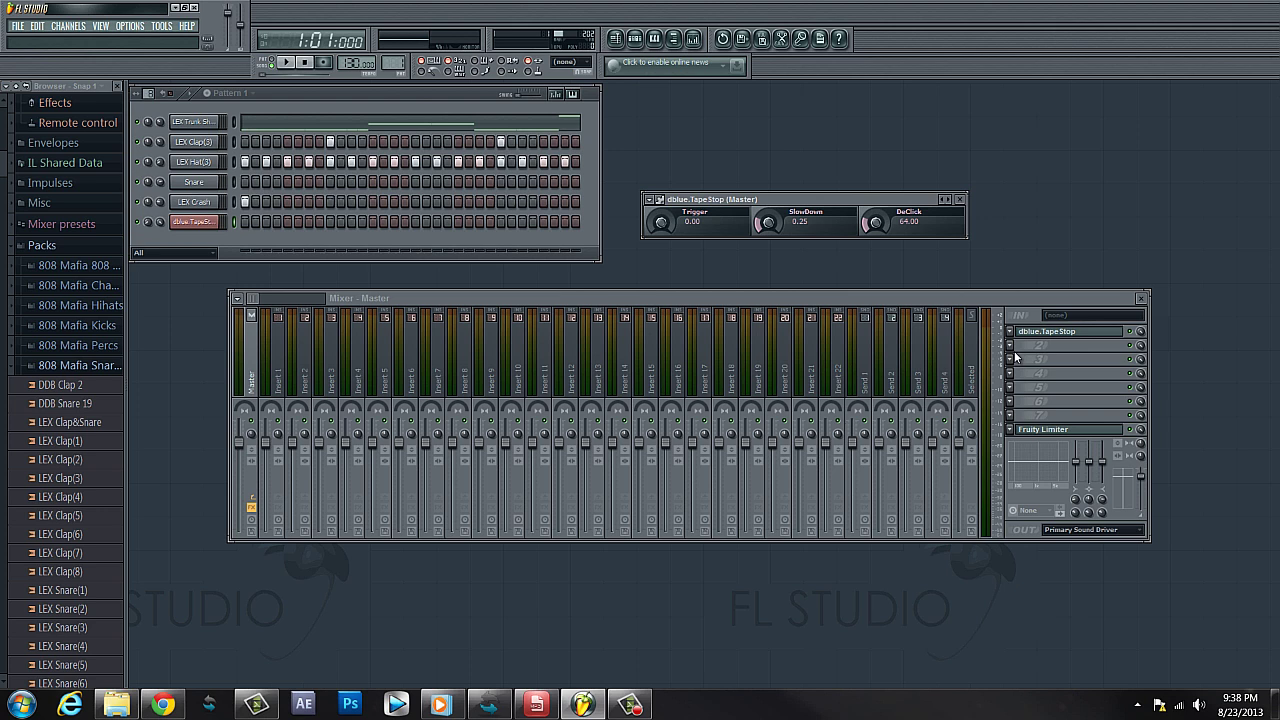
Close the TapeStop window and start song playback
click(1044, 335)
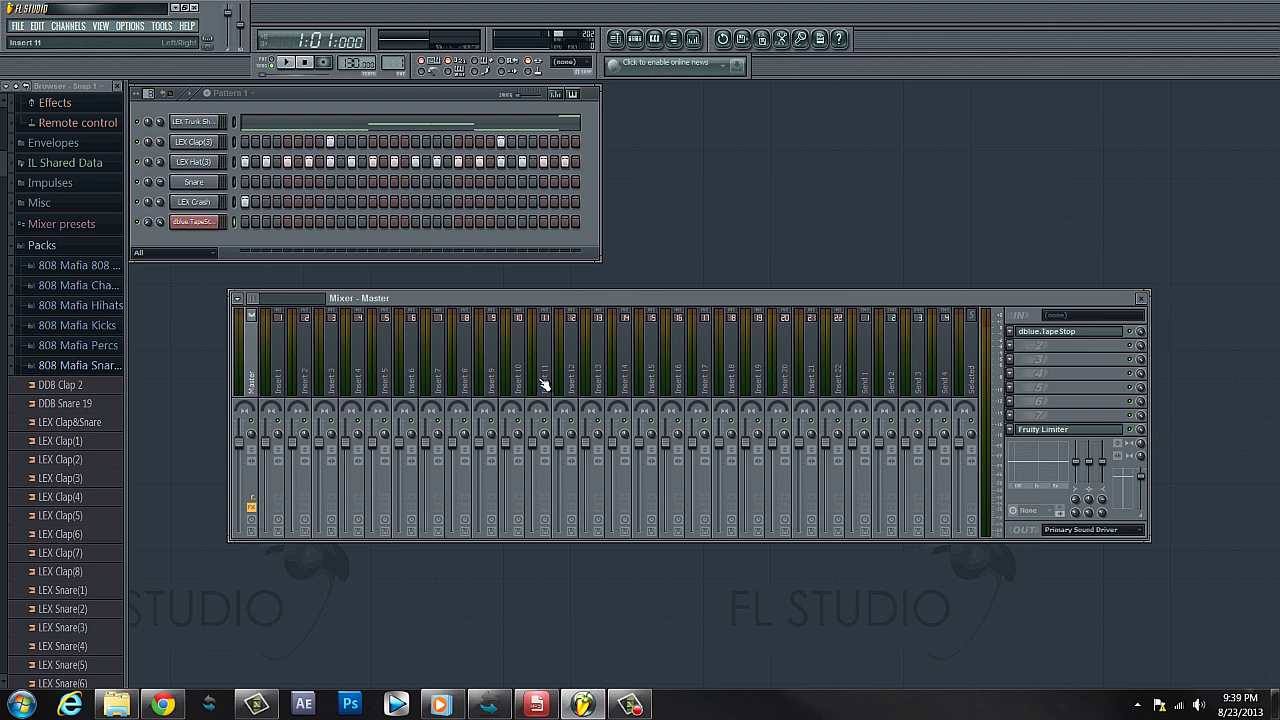
key(space)
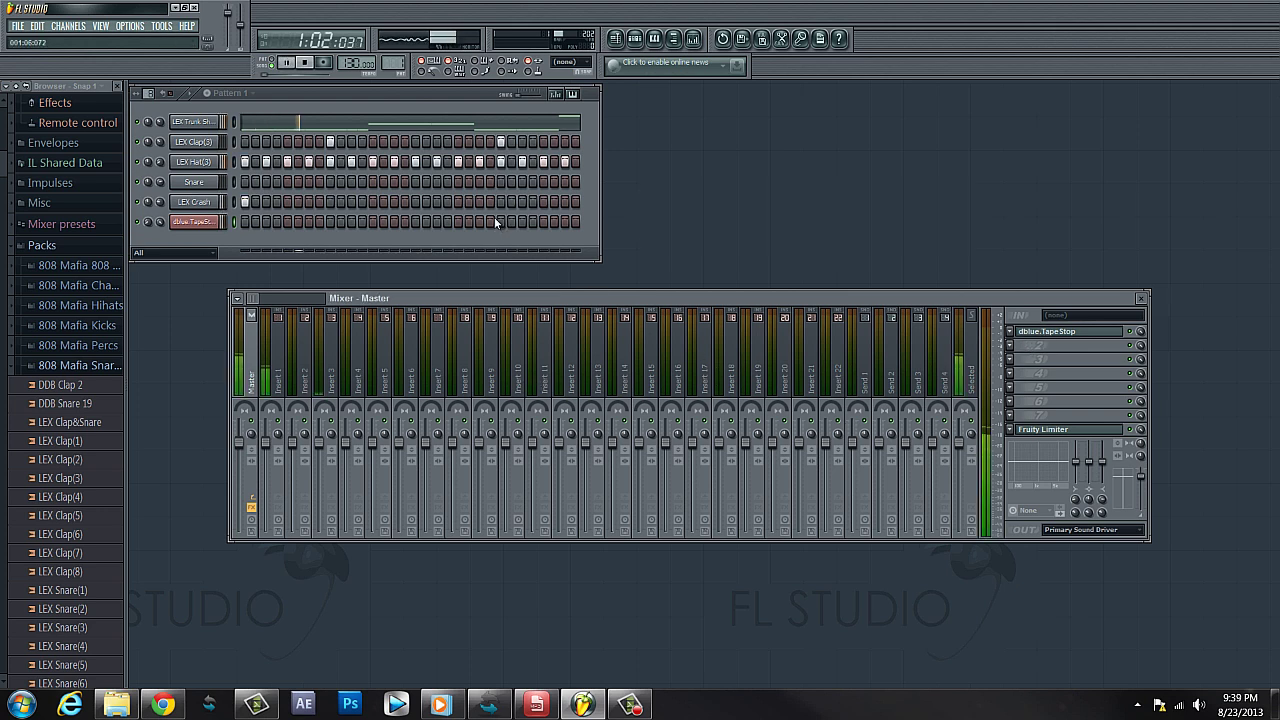
click(617, 45)
click(617, 45)
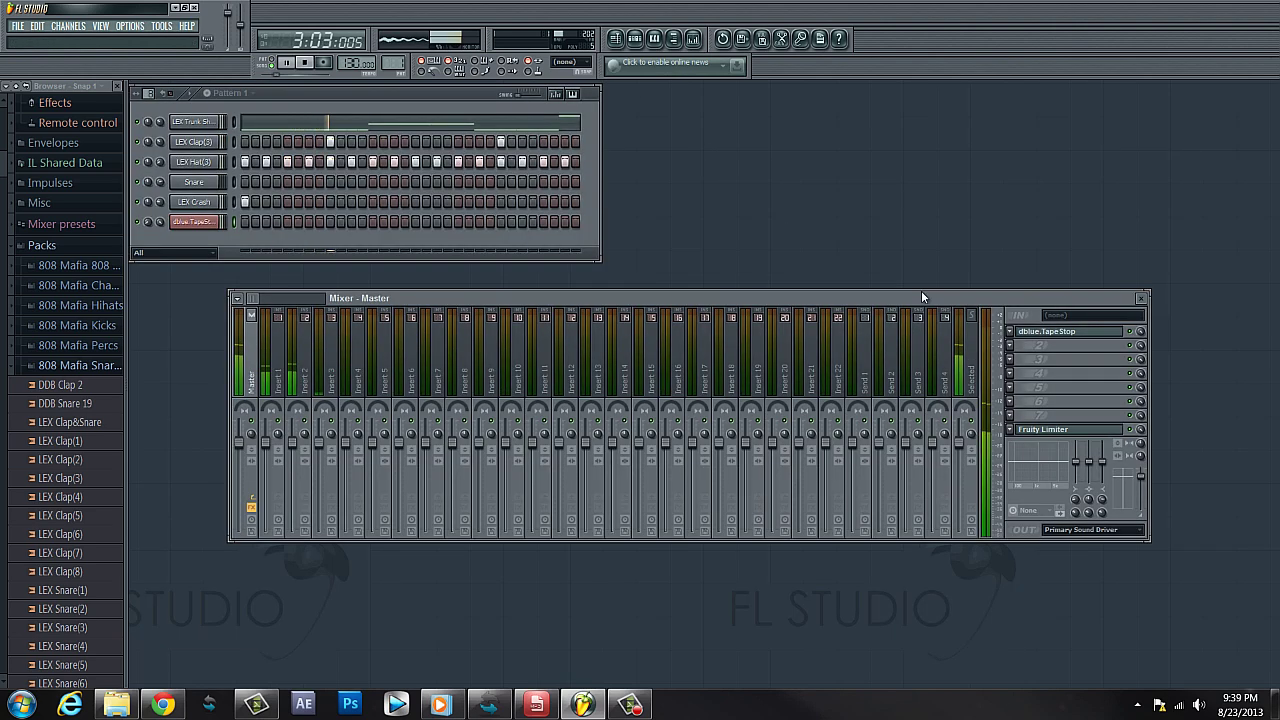
Test the TapeStop Trigger knob around 0.73, stop playback, and bring up the Playlist with F5
click(1046, 331)
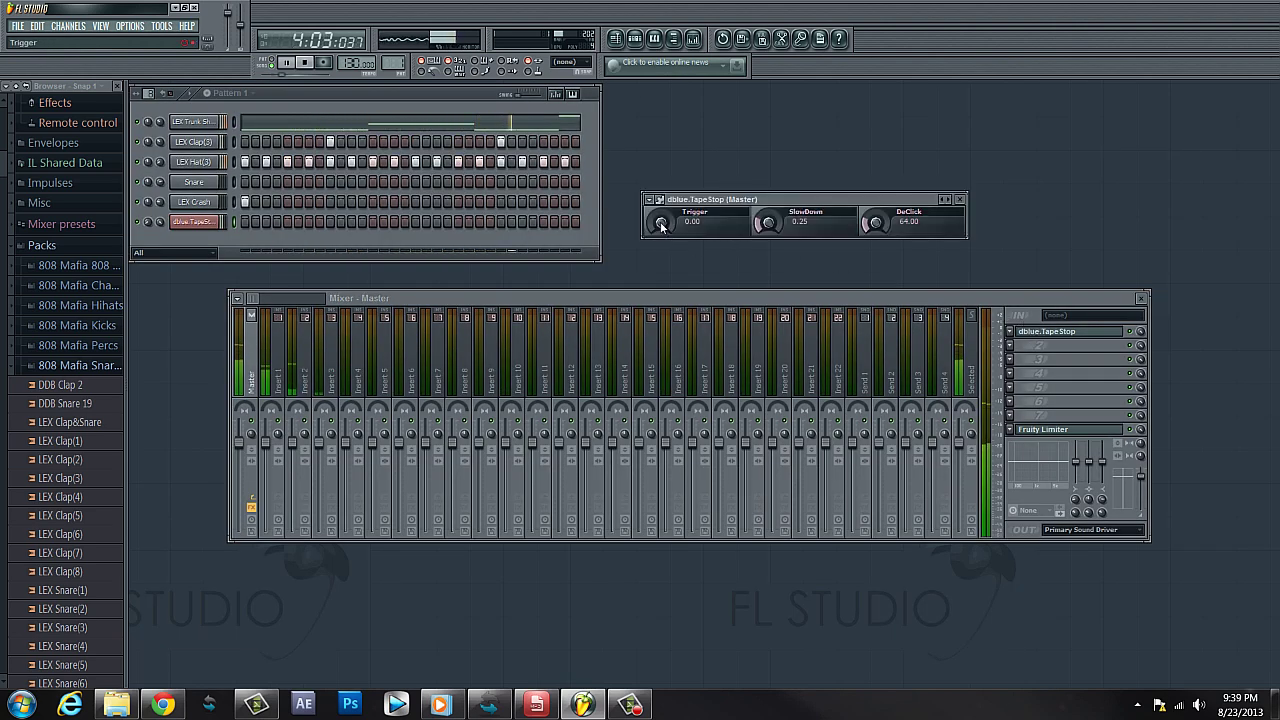
mouse_move(661, 225)
mouse_down()
mouse_move(661, 200)
mouse_move(657, 244)
mouse_up()
key(space)
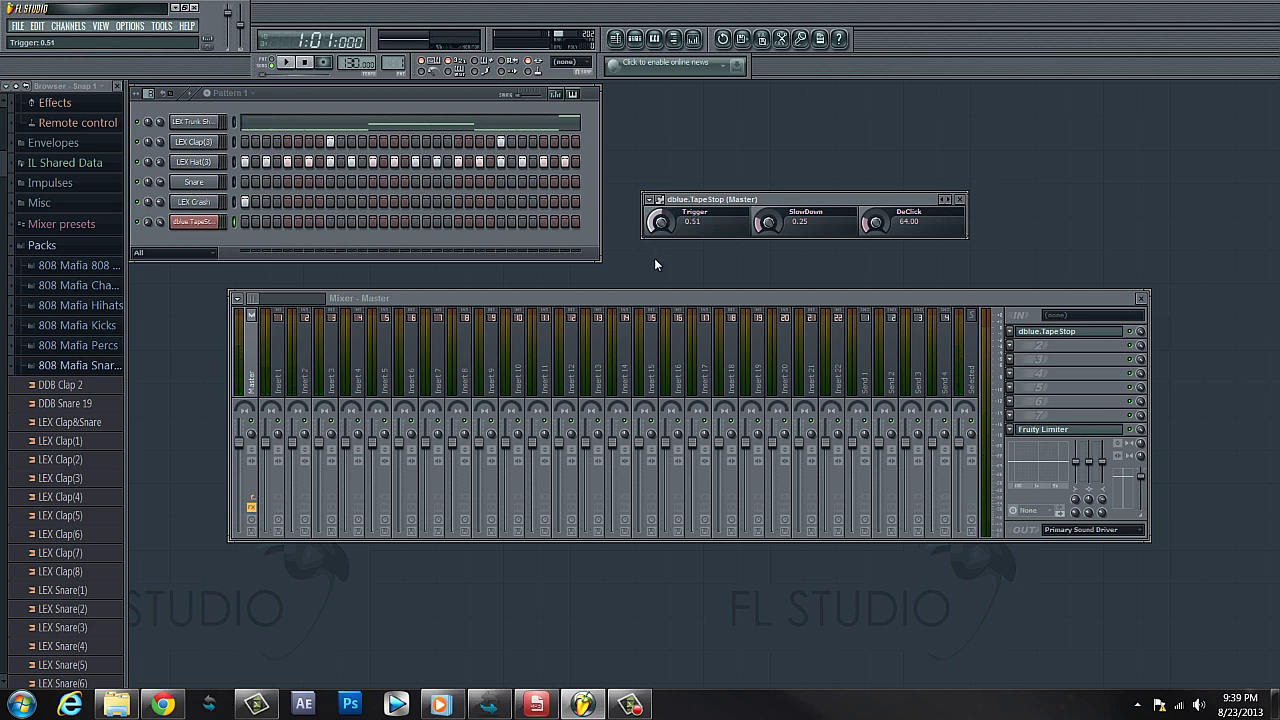
drag(660, 225, 660, 223)
key(F5)
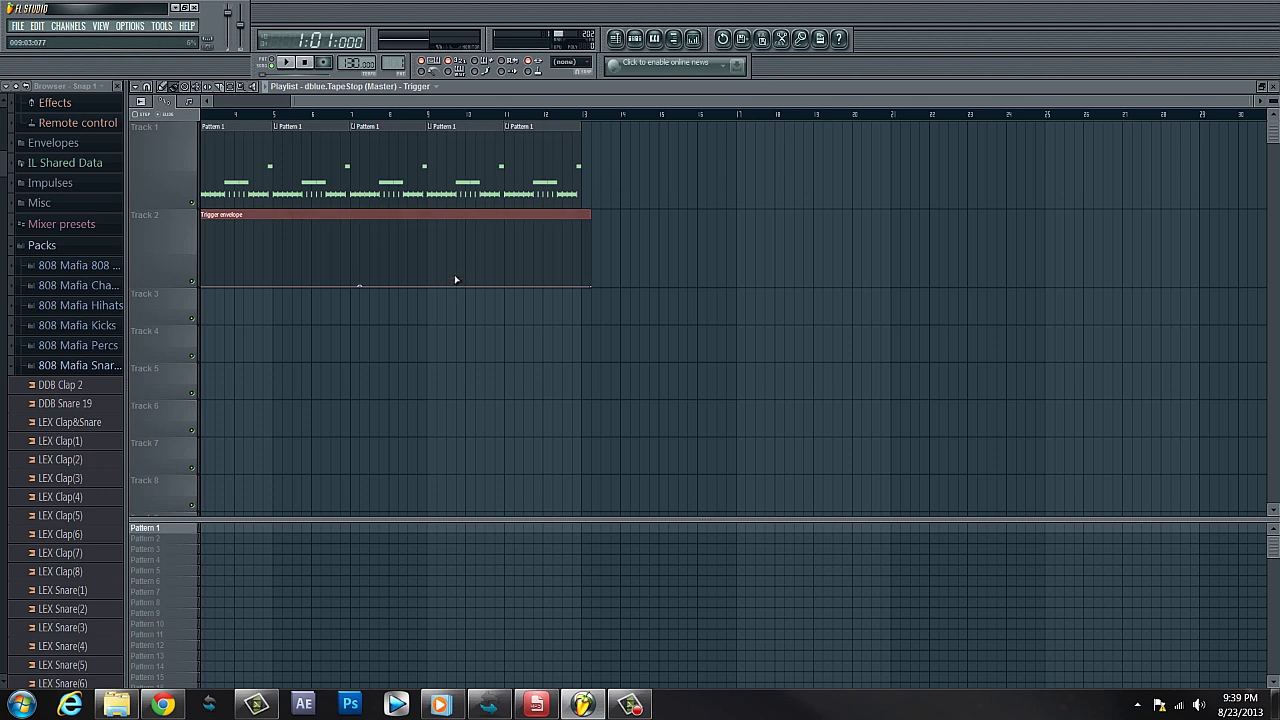
Play the song from bar 8 while zooming into the arrangement, then stop at 7:02:048
key(space)
click(394, 115)
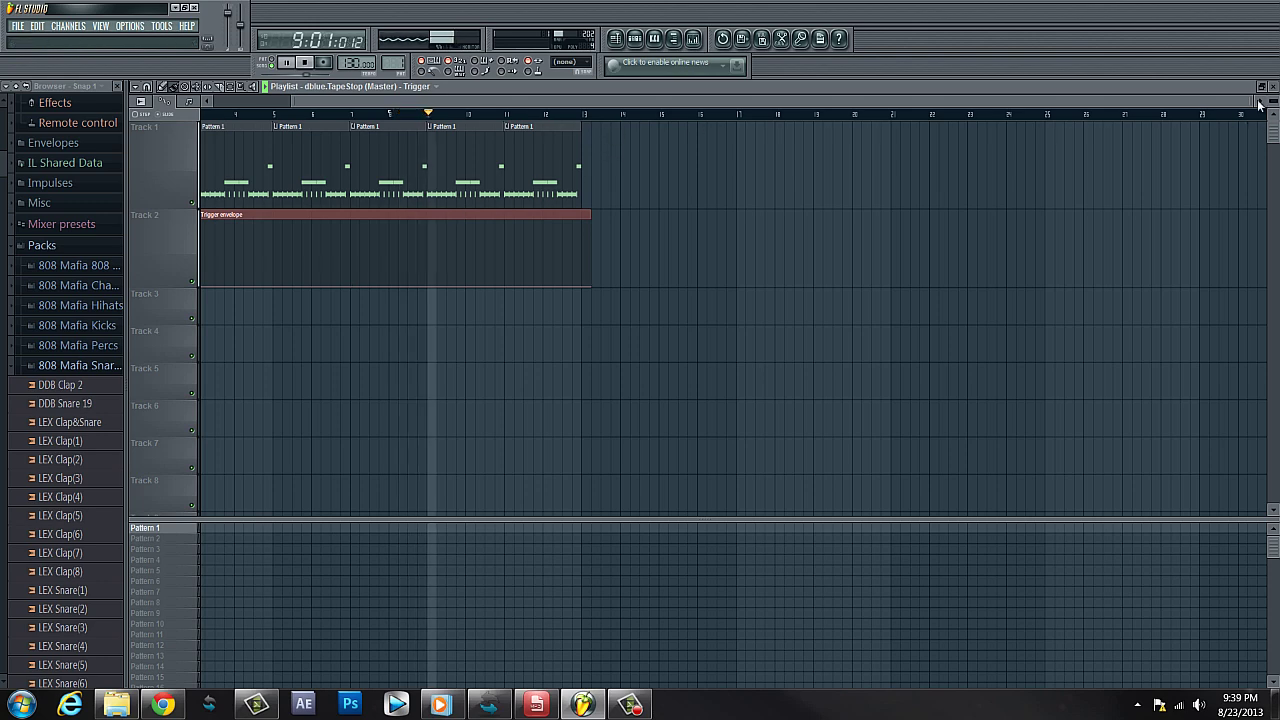
drag(1256, 104, 772, 104)
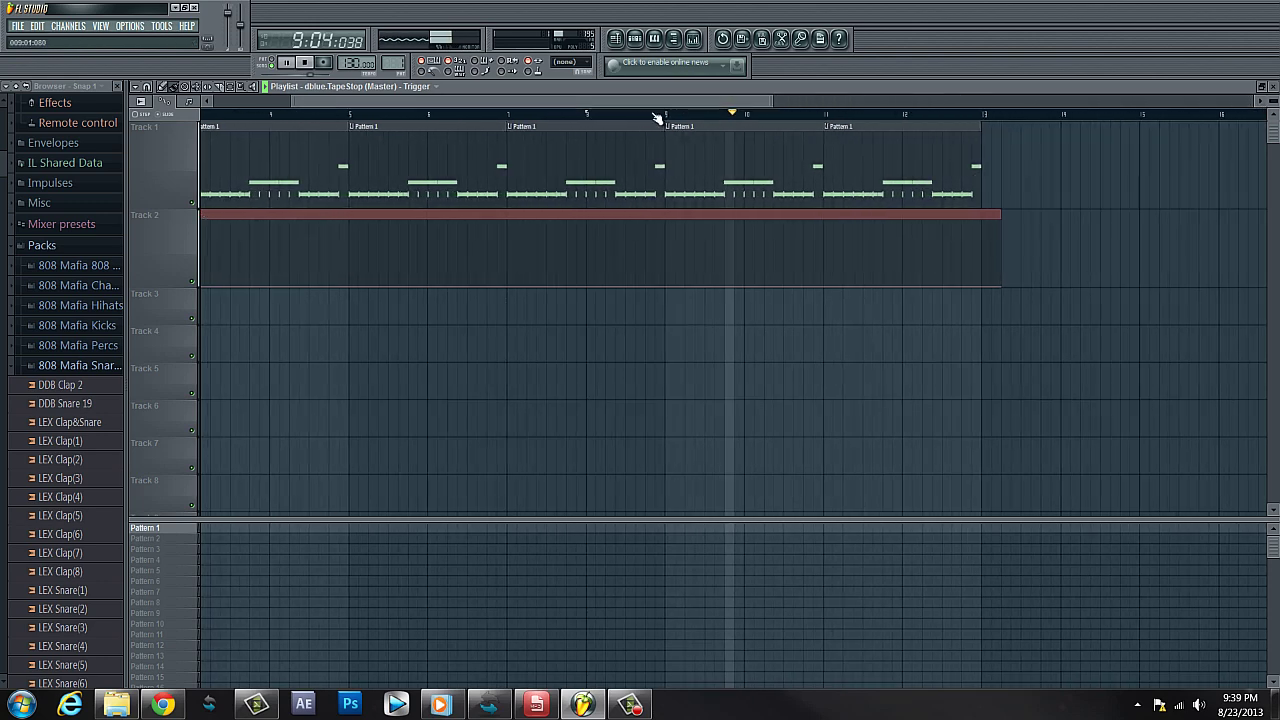
click(545, 115)
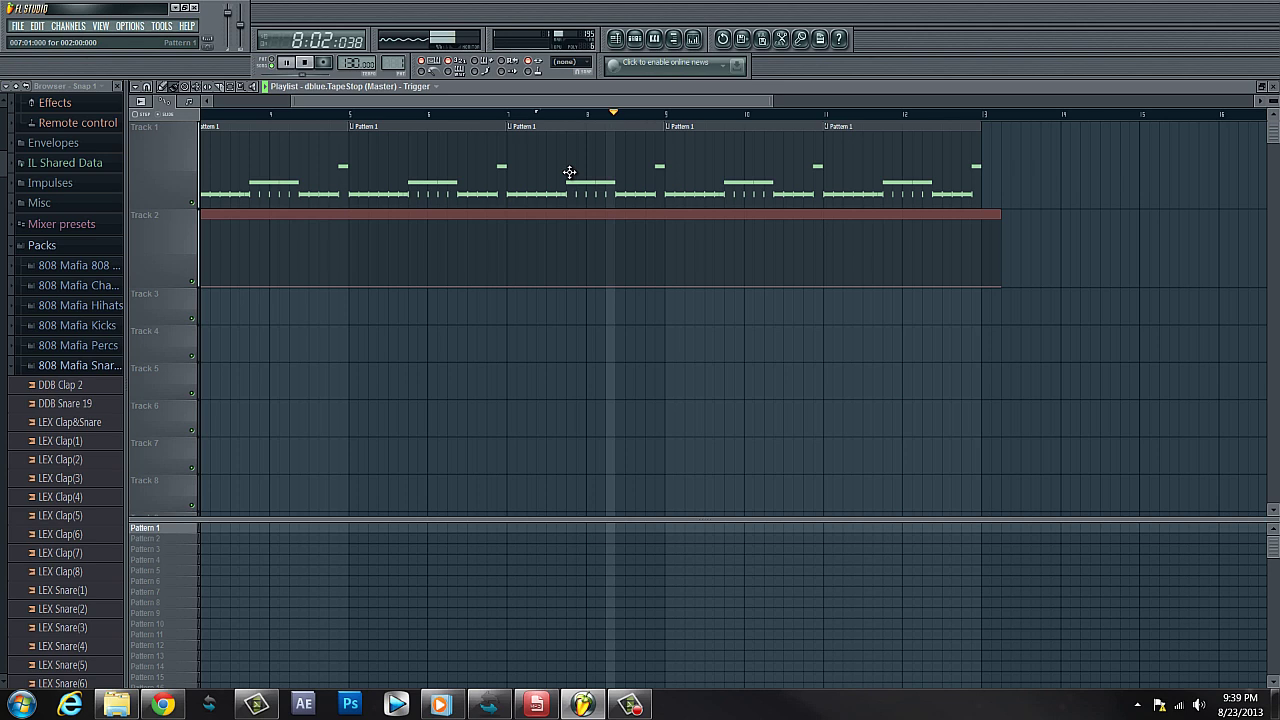
key(space)
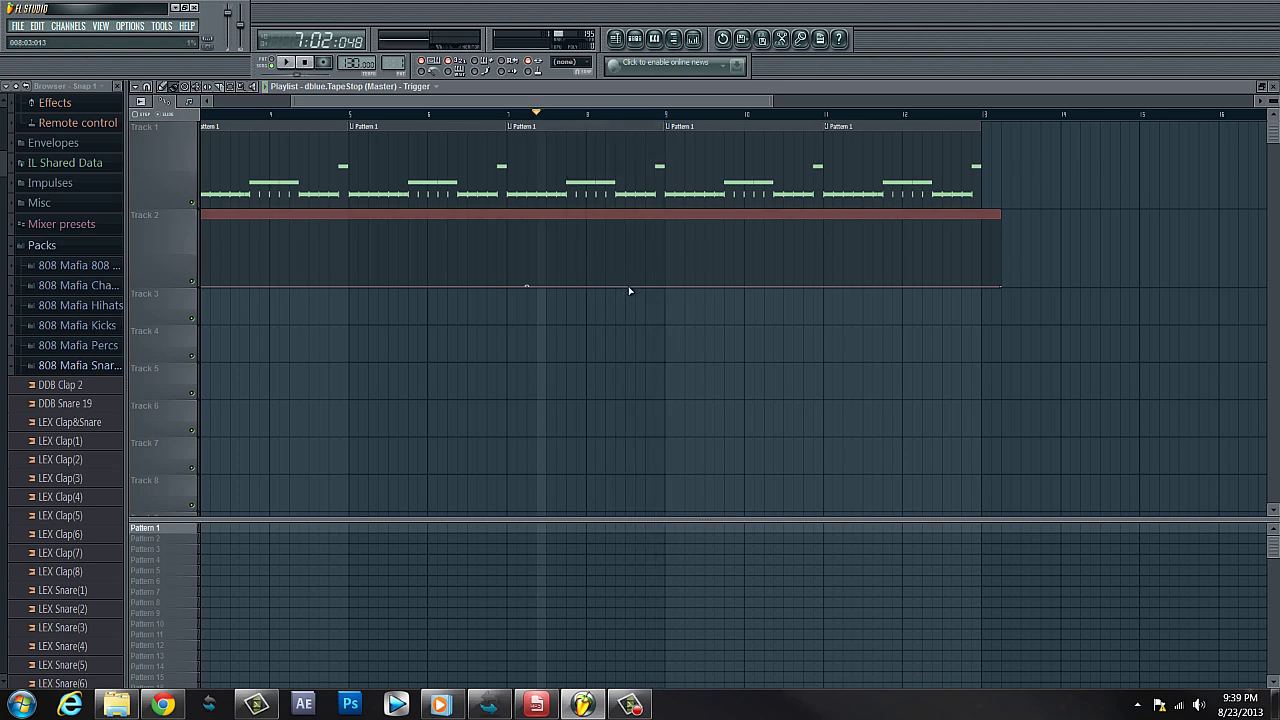
Move the second Trigger envelope point to 8:03 and set it to Hold for an abrupt jump
click(627, 116)
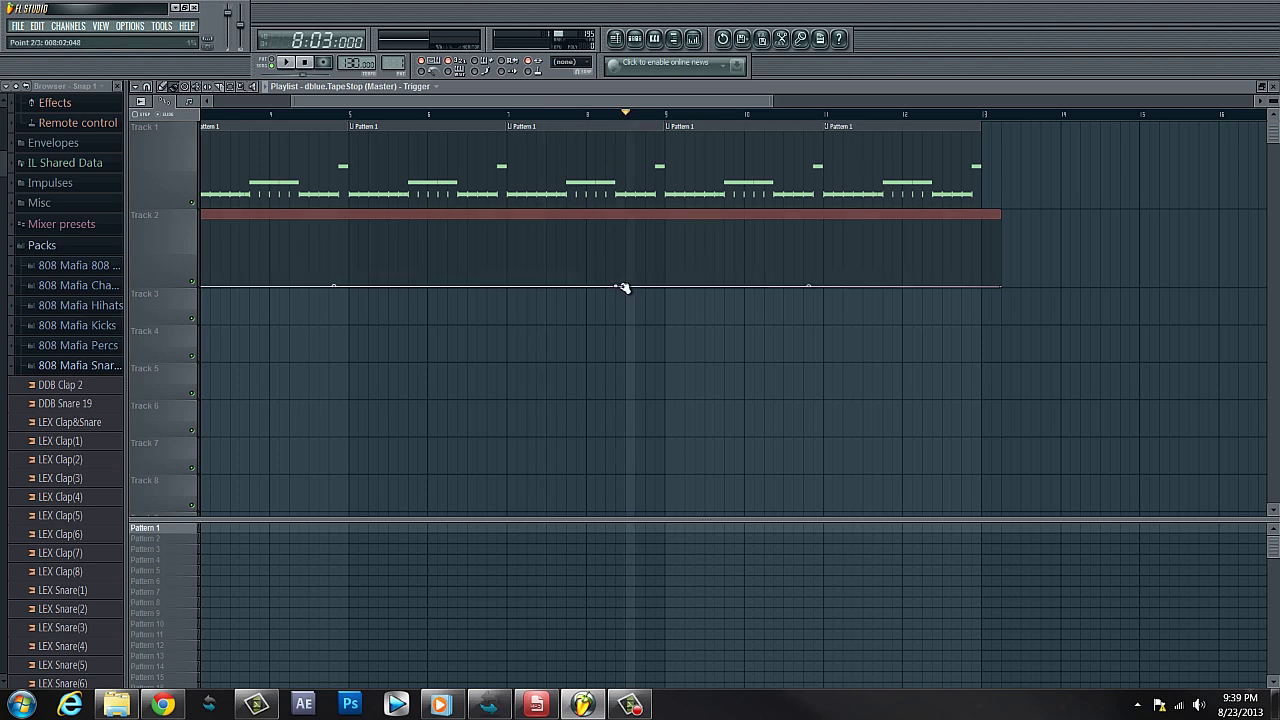
drag(622, 287, 631, 219)
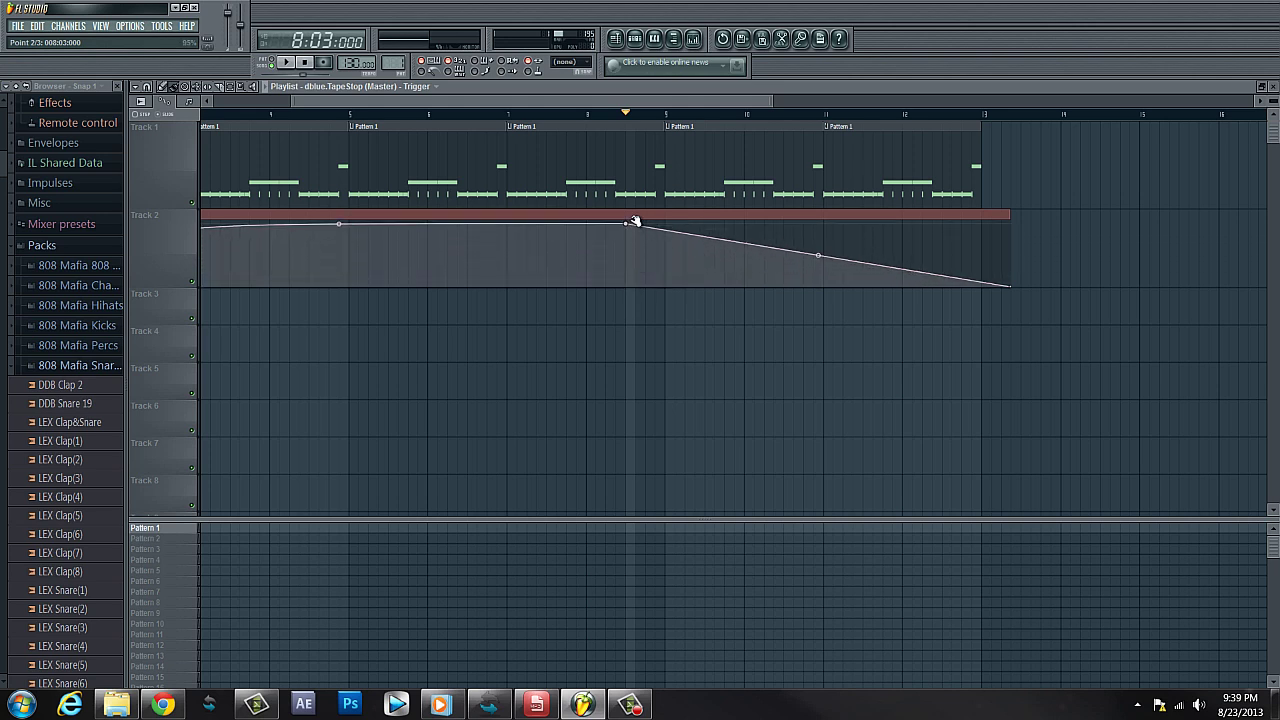
right_click(631, 222)
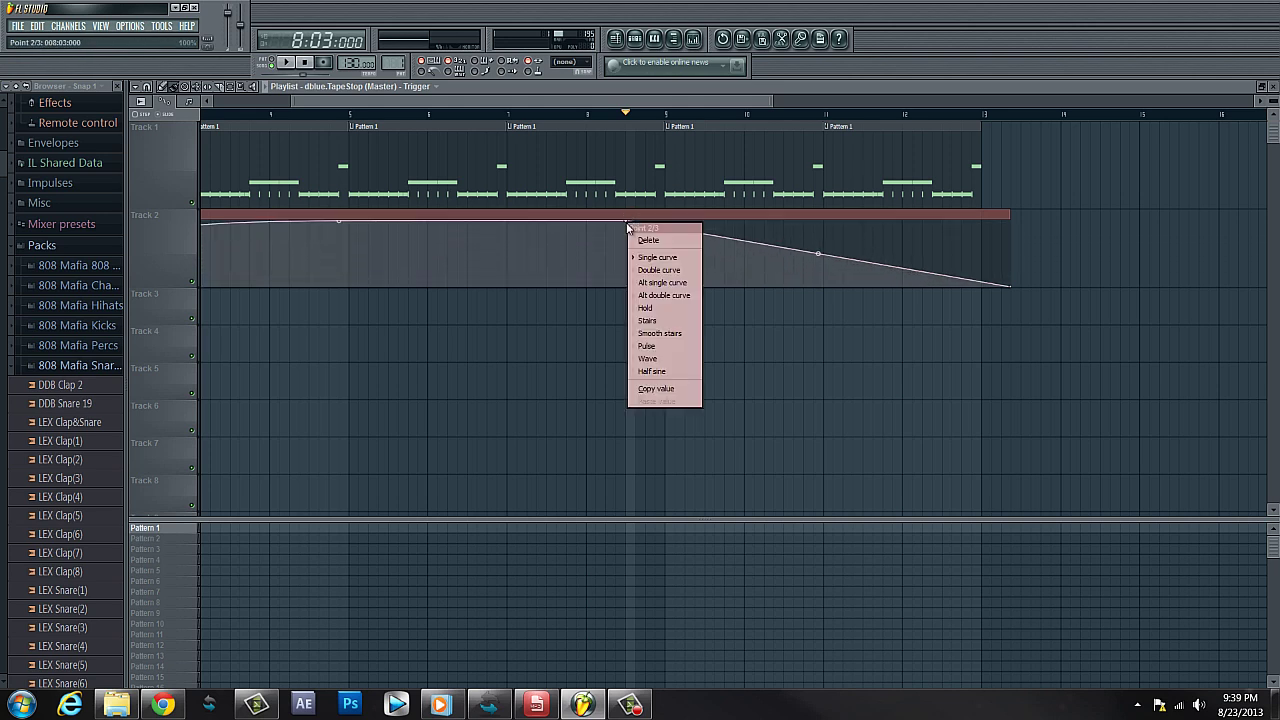
click(646, 309)
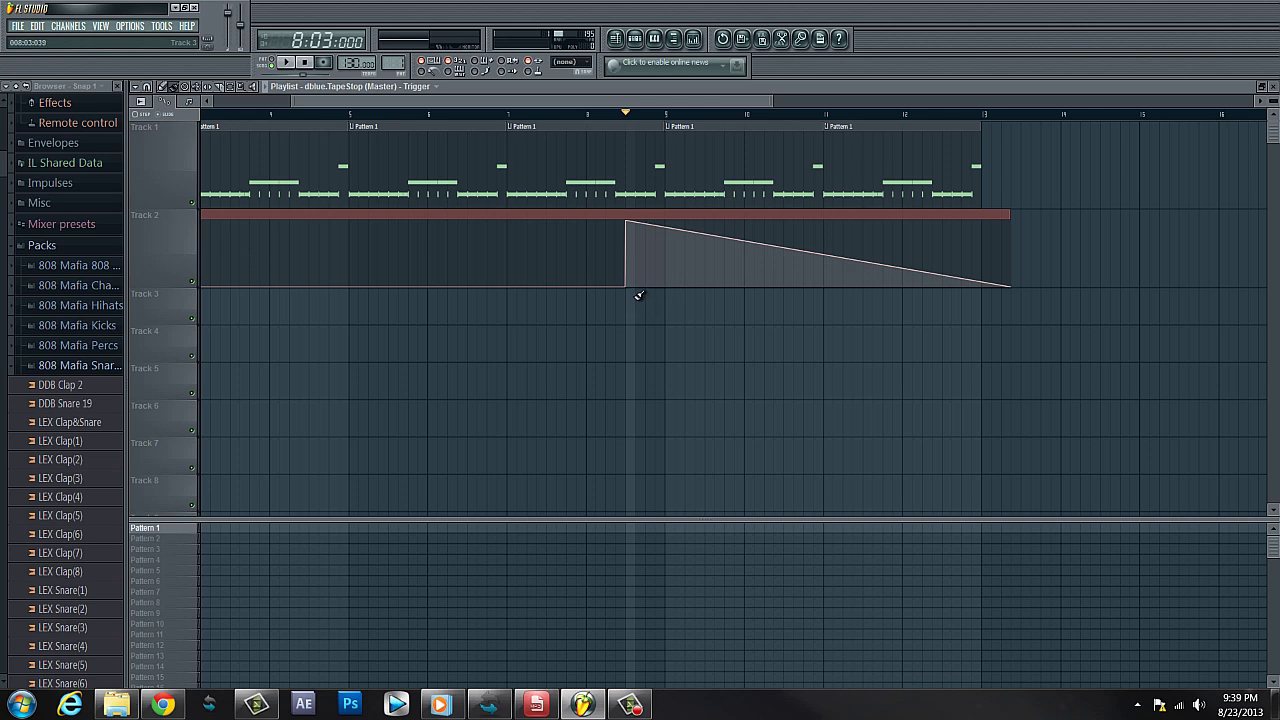
Extend the full-value block to bar 9, drop the fourth point to zero, and preview it
click(480, 114)
key(space)
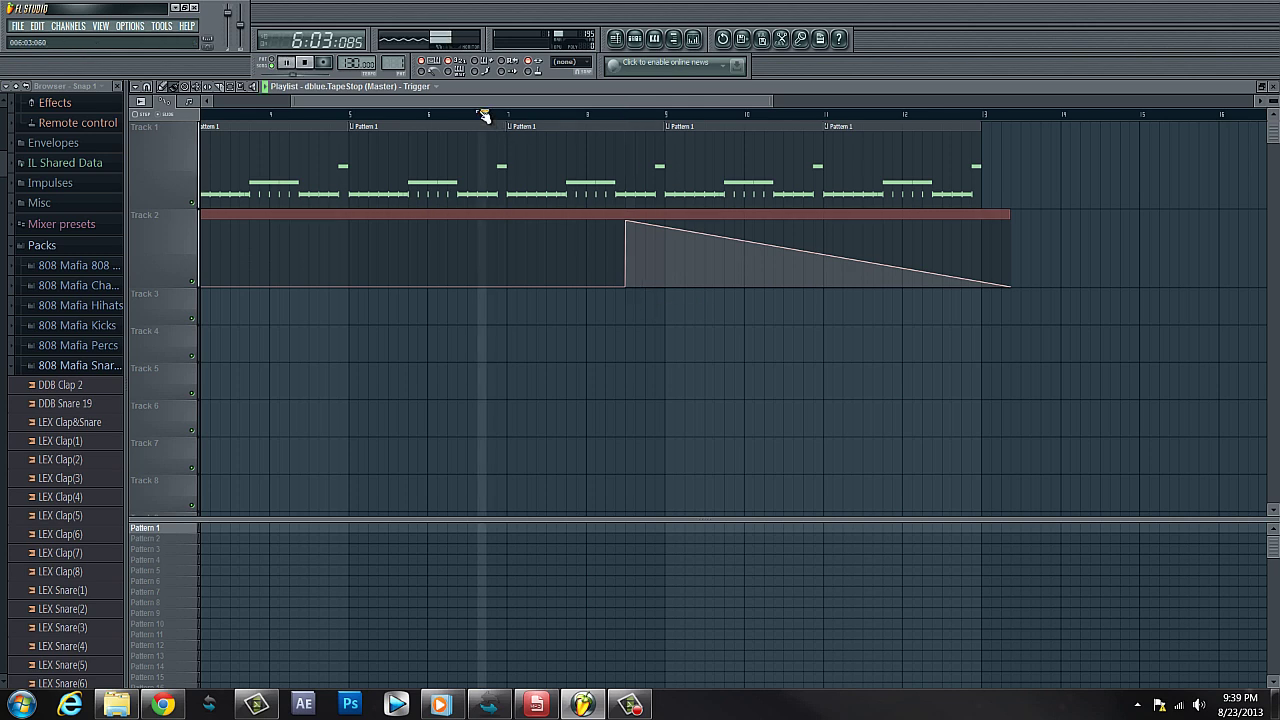
key(space)
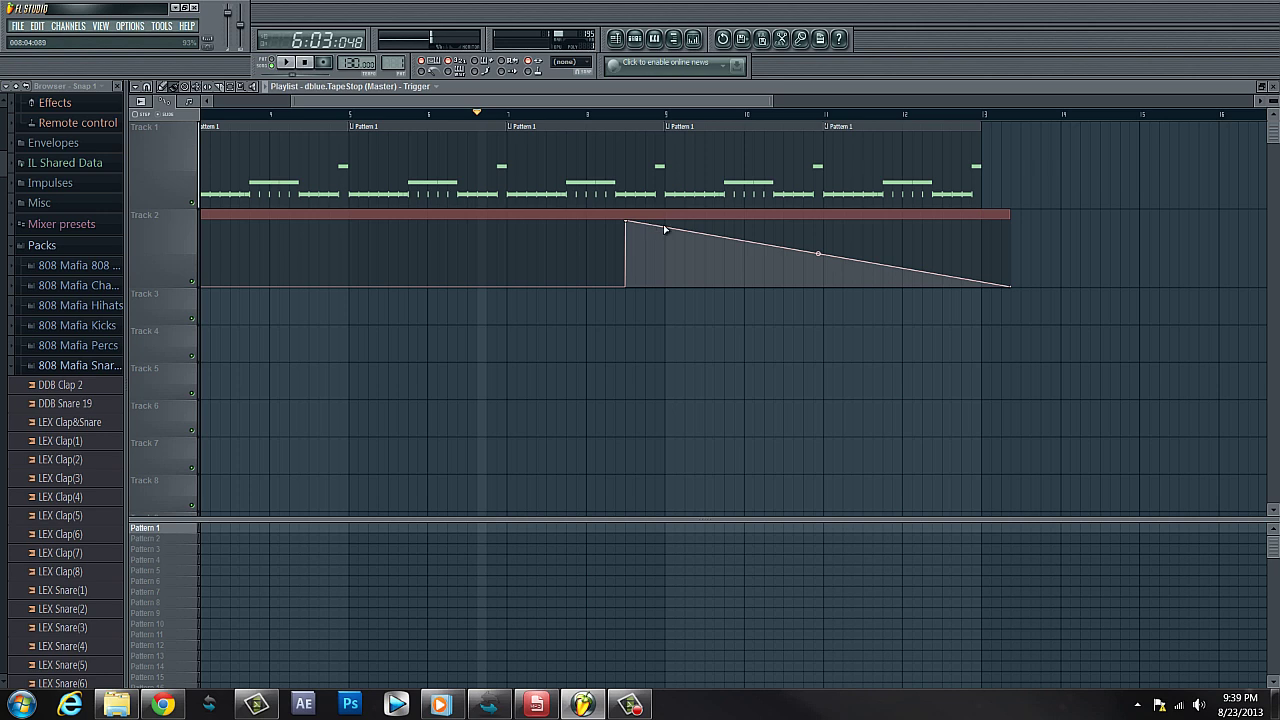
drag(658, 226, 665, 226)
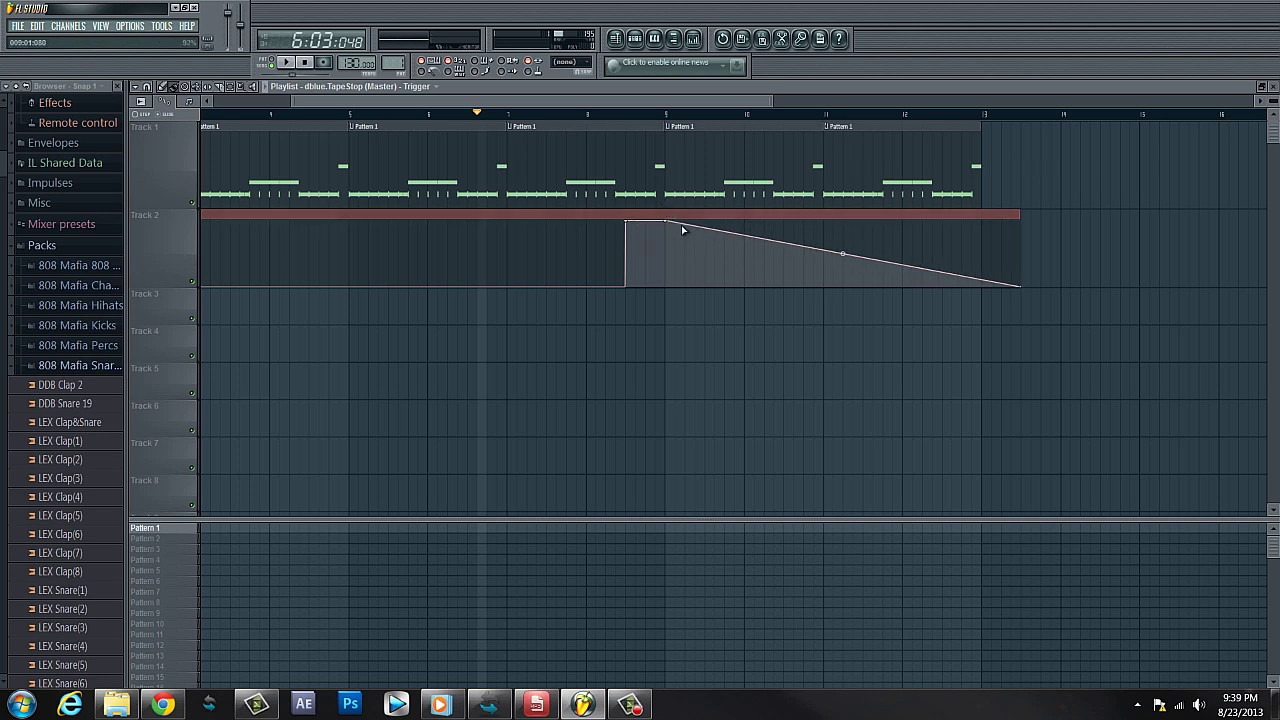
drag(681, 224, 666, 306)
key(space)
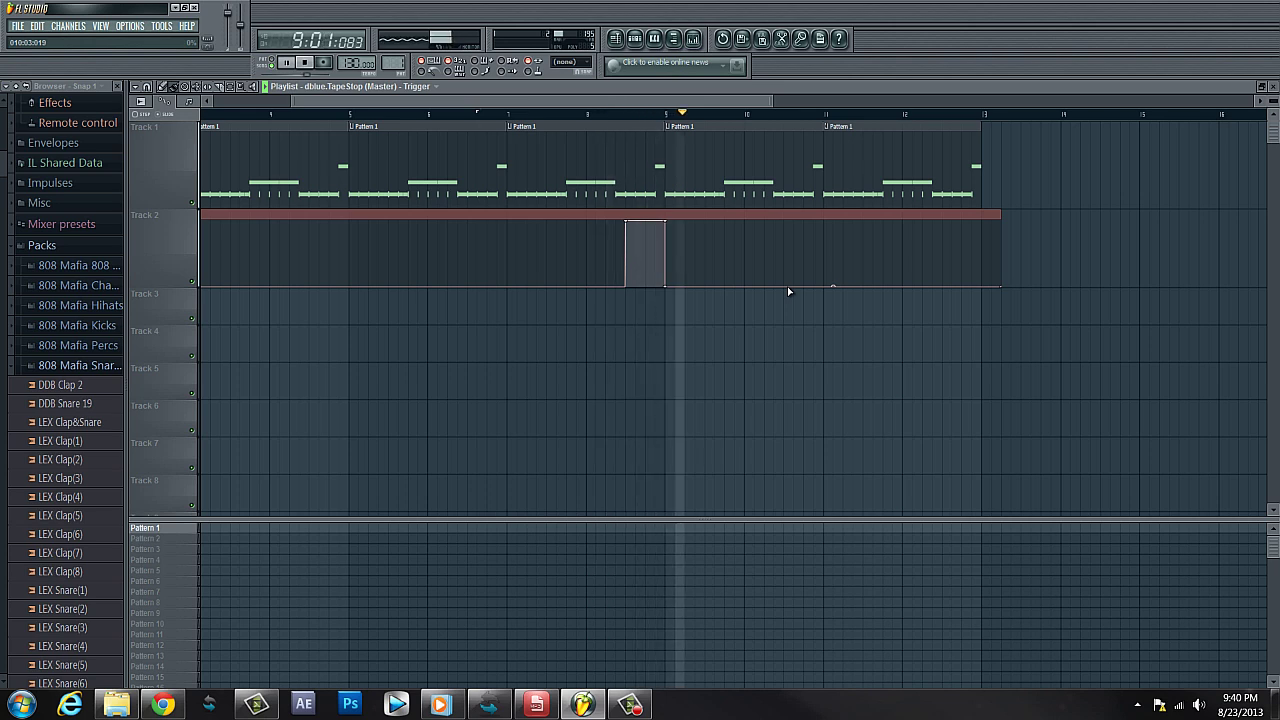
key(space)
Close the Playlist to reveal the Channel Rack, Mixer and dblue TapeStop window
click(615, 38)
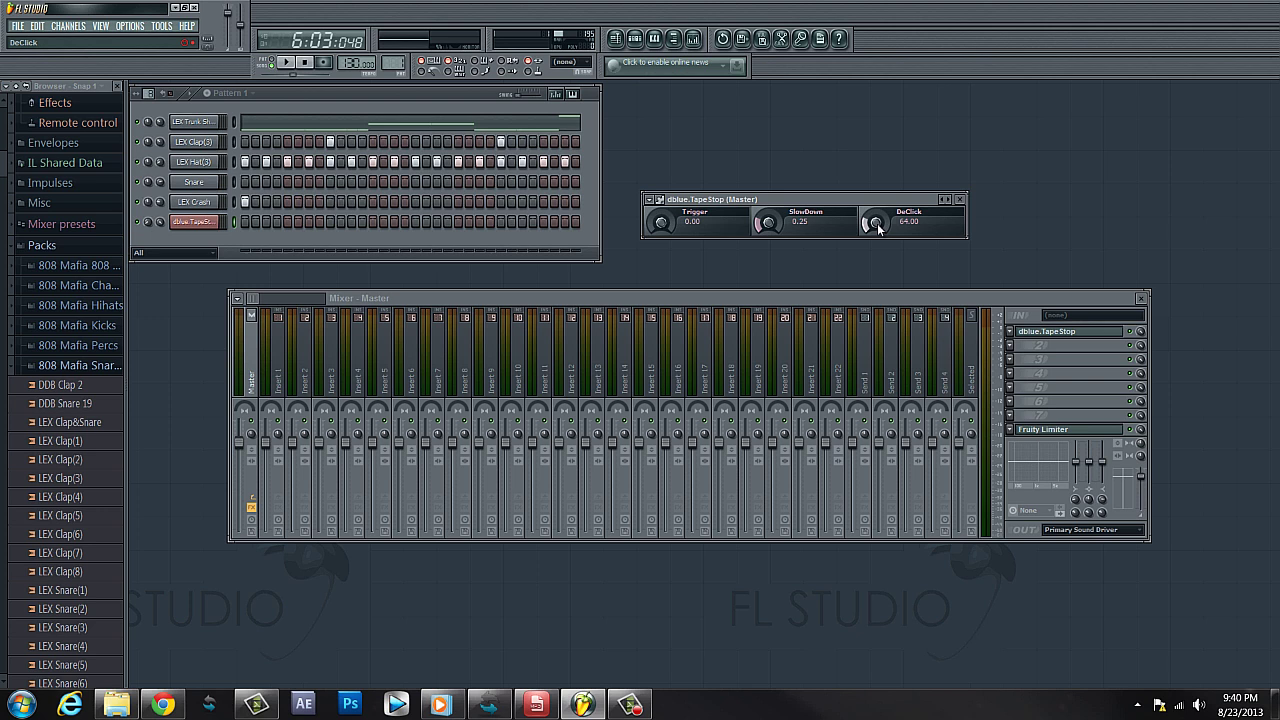
Lower SlowDown to 0.21 and set the song position just before the tape stop
click(615, 38)
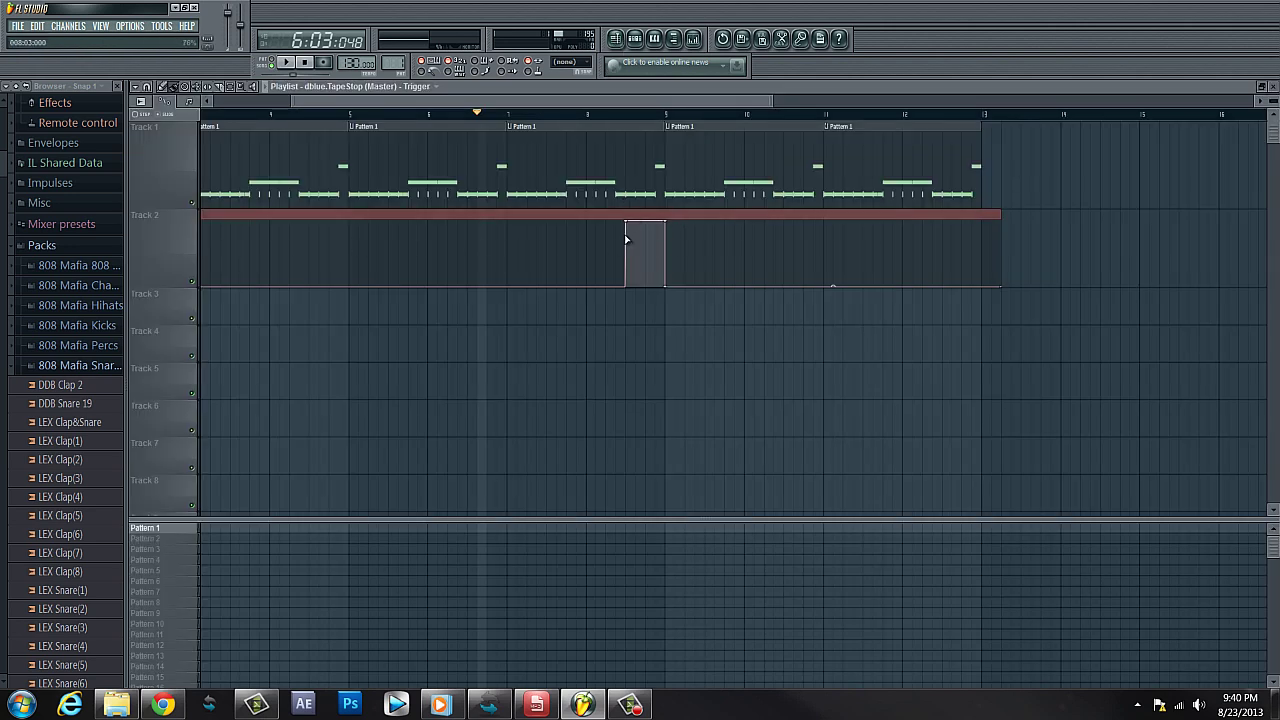
click(615, 38)
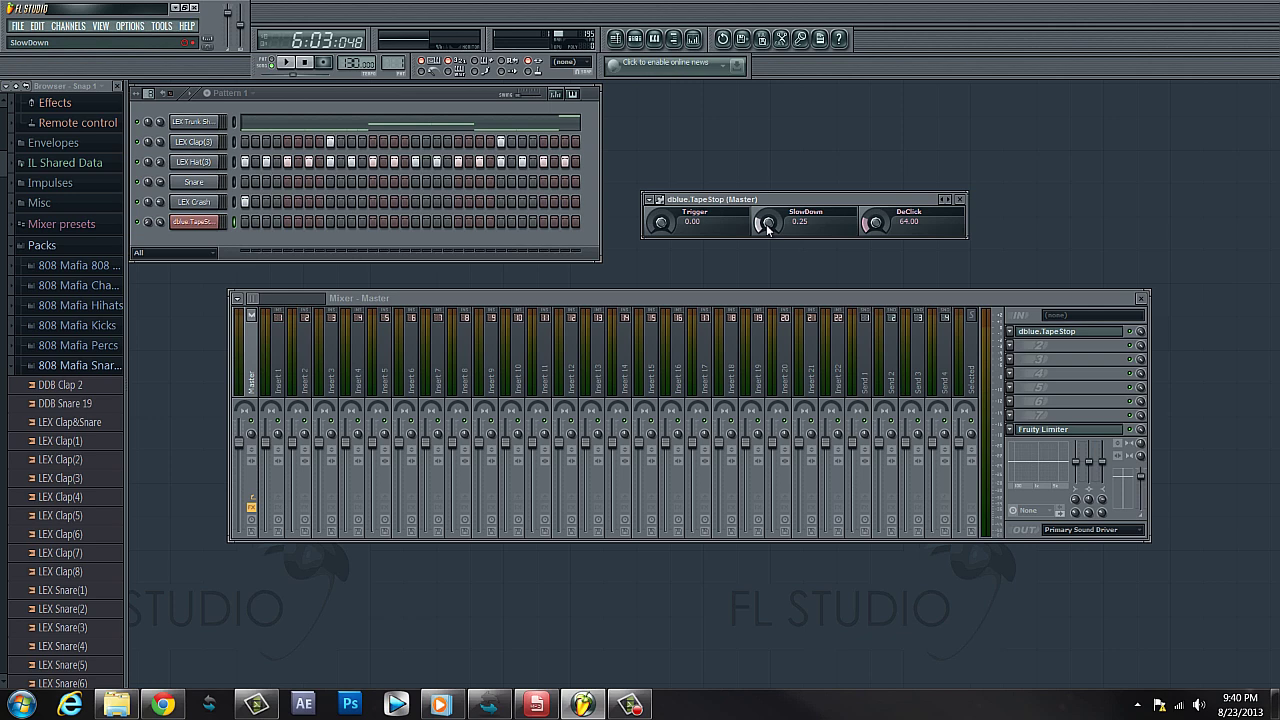
drag(766, 225, 766, 234)
click(615, 38)
click(599, 117)
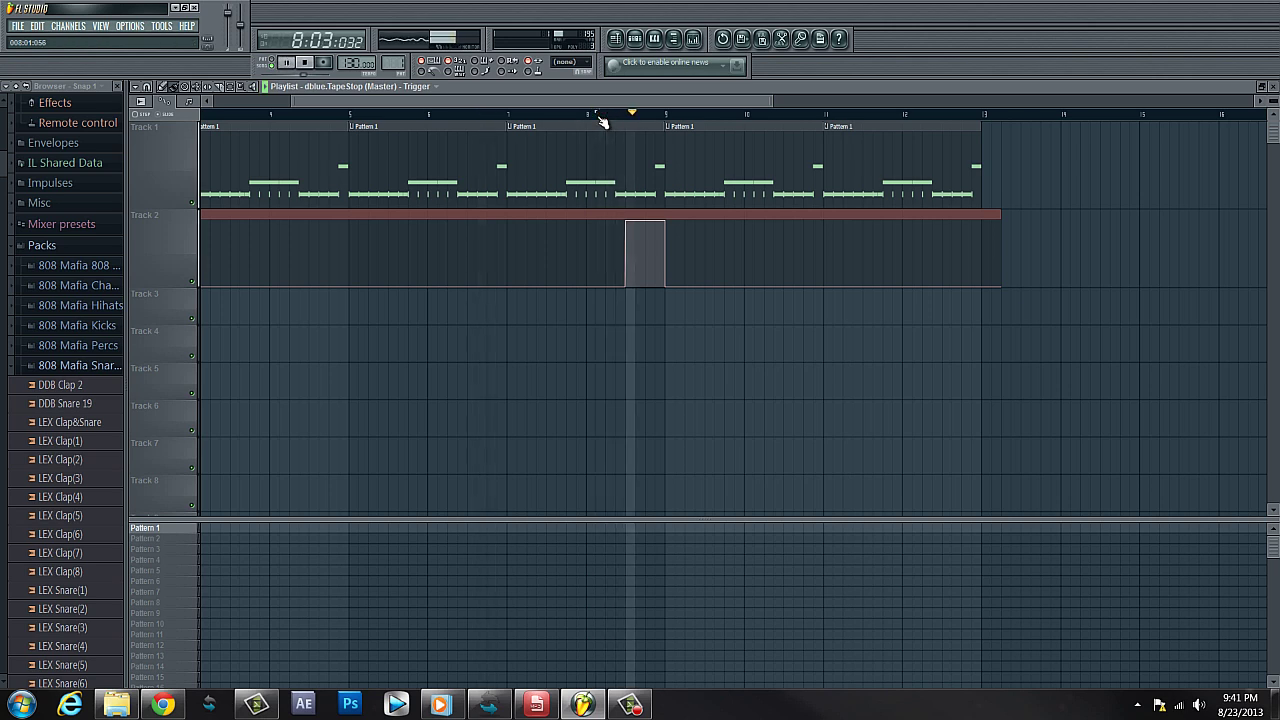
click(615, 38)
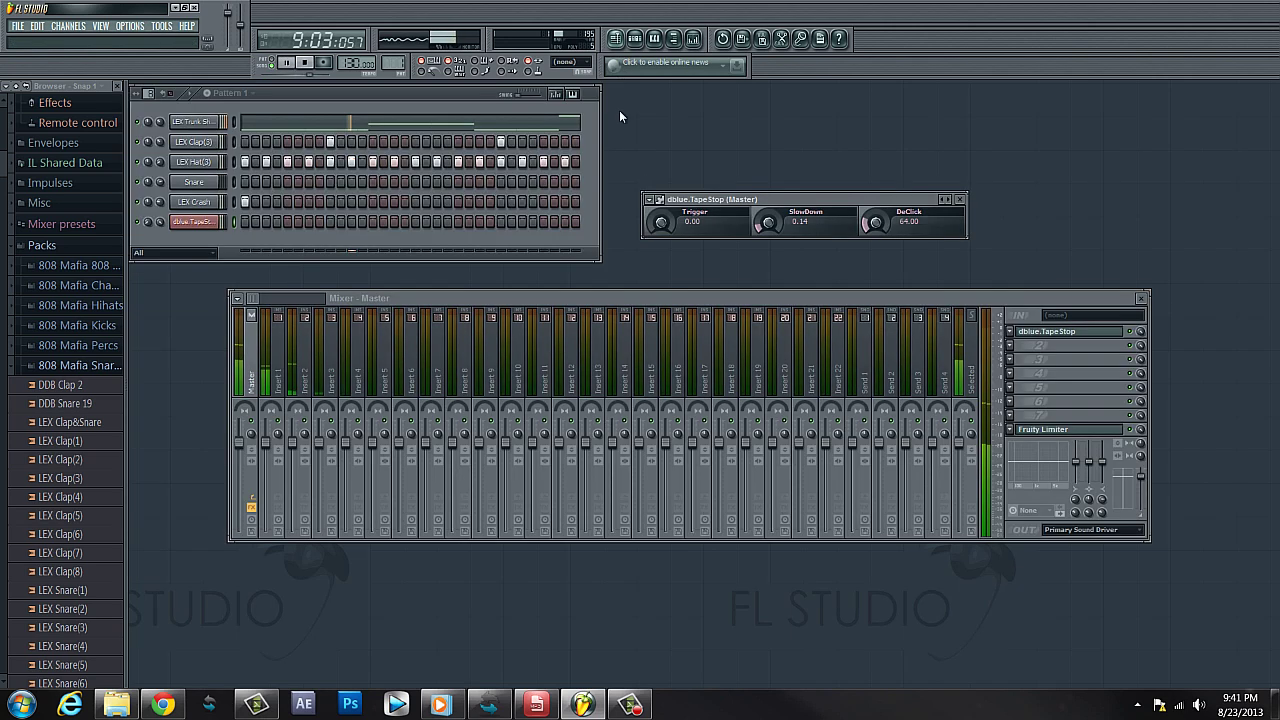
Play the song while adjusting SlowDown by dragging and mouse-wheel until it reads 0.09
drag(757, 227, 770, 108)
key(space)
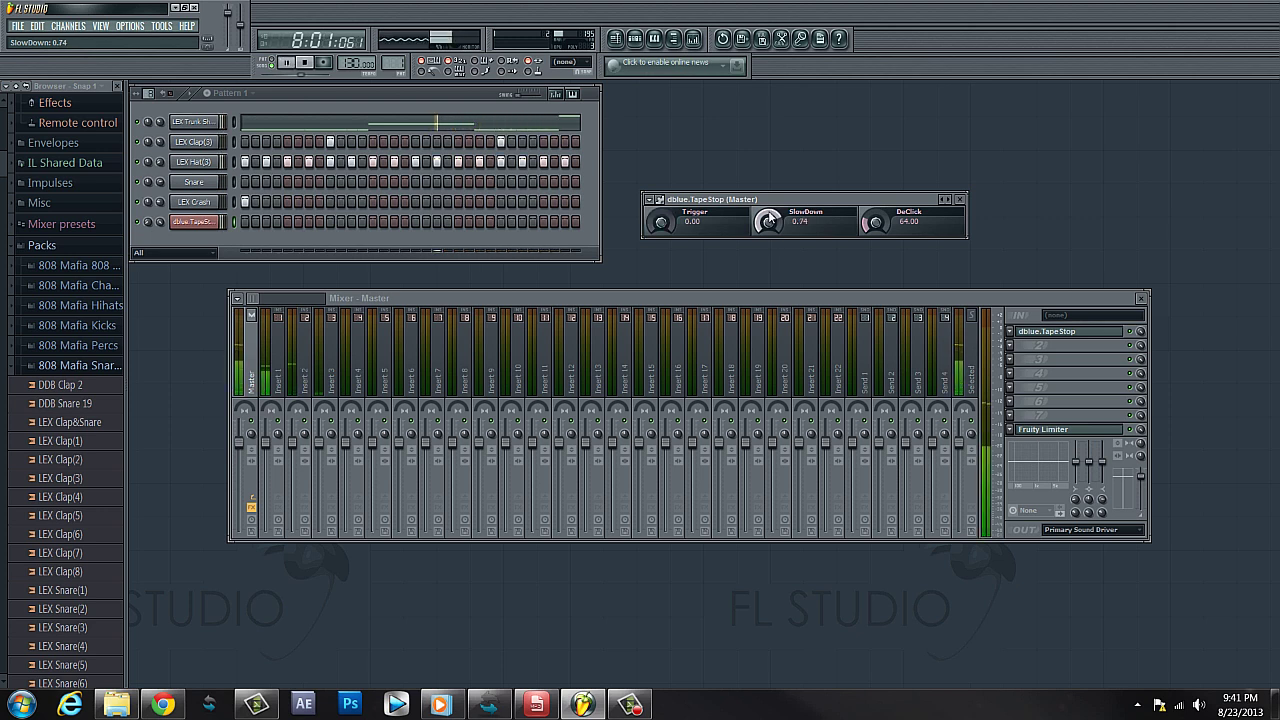
drag(769, 224, 769, 341)
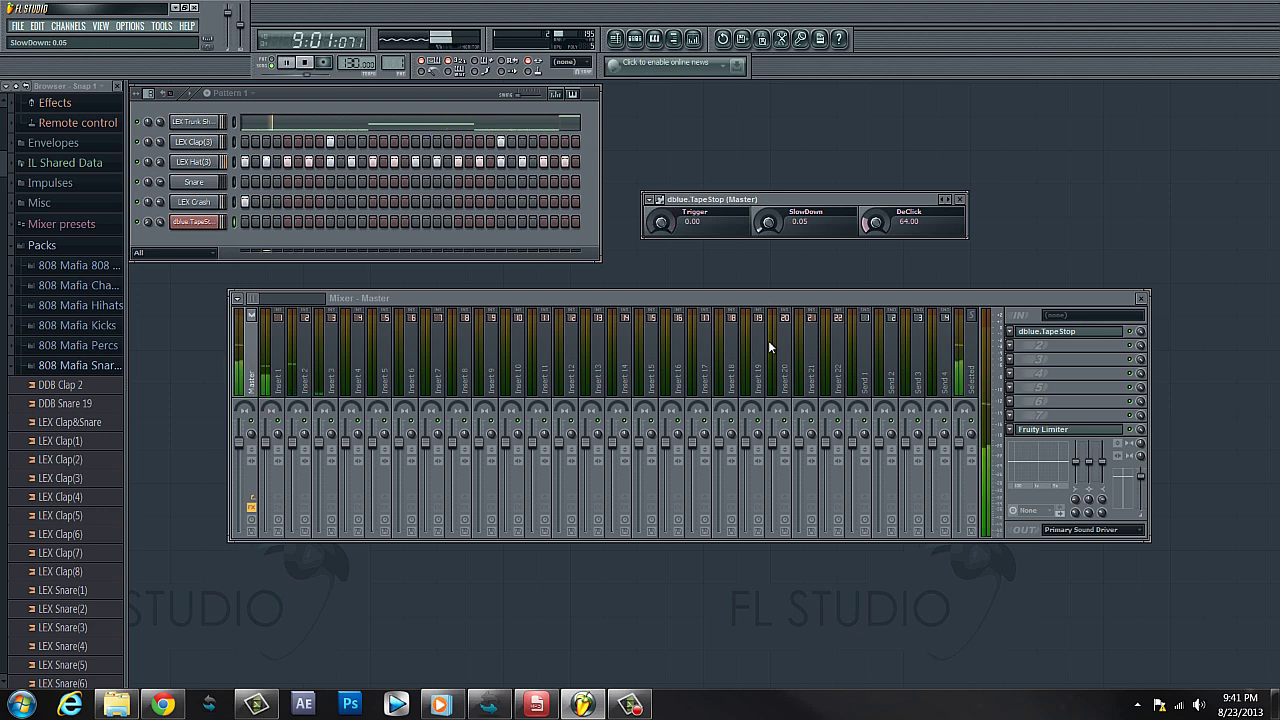
scroll(770, 224, down, 3)
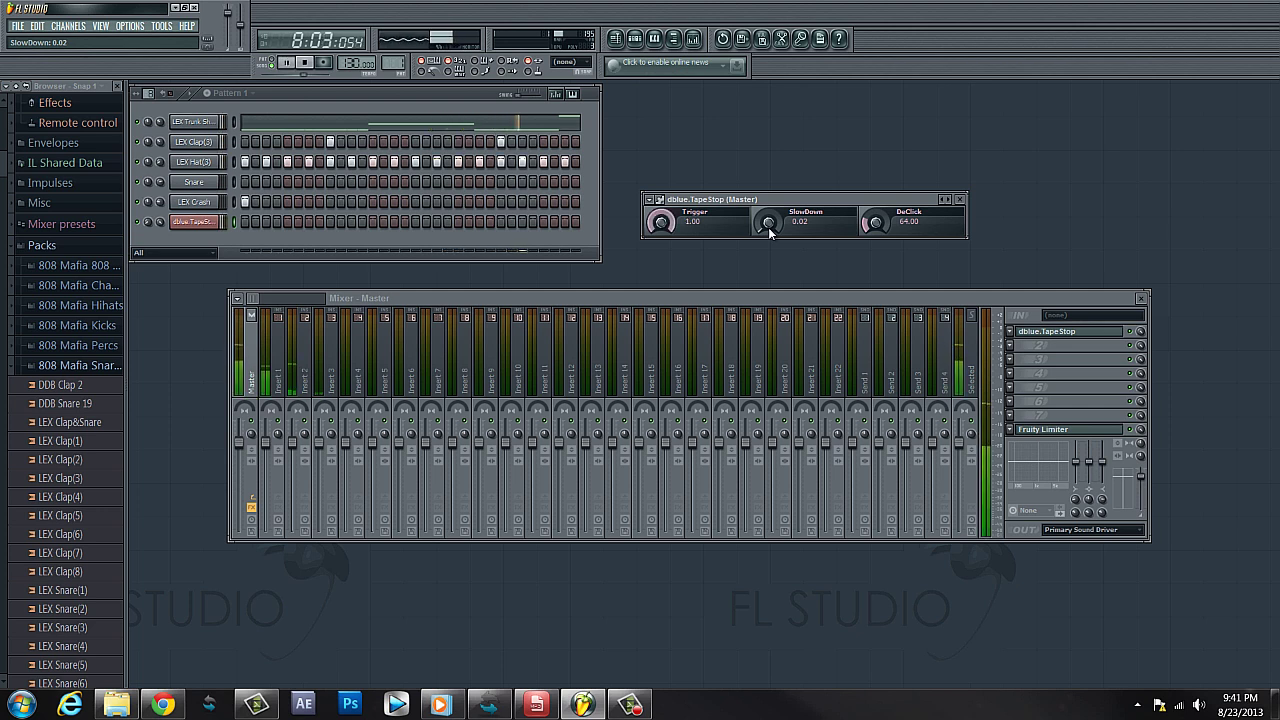
scroll(770, 226, up, 5)
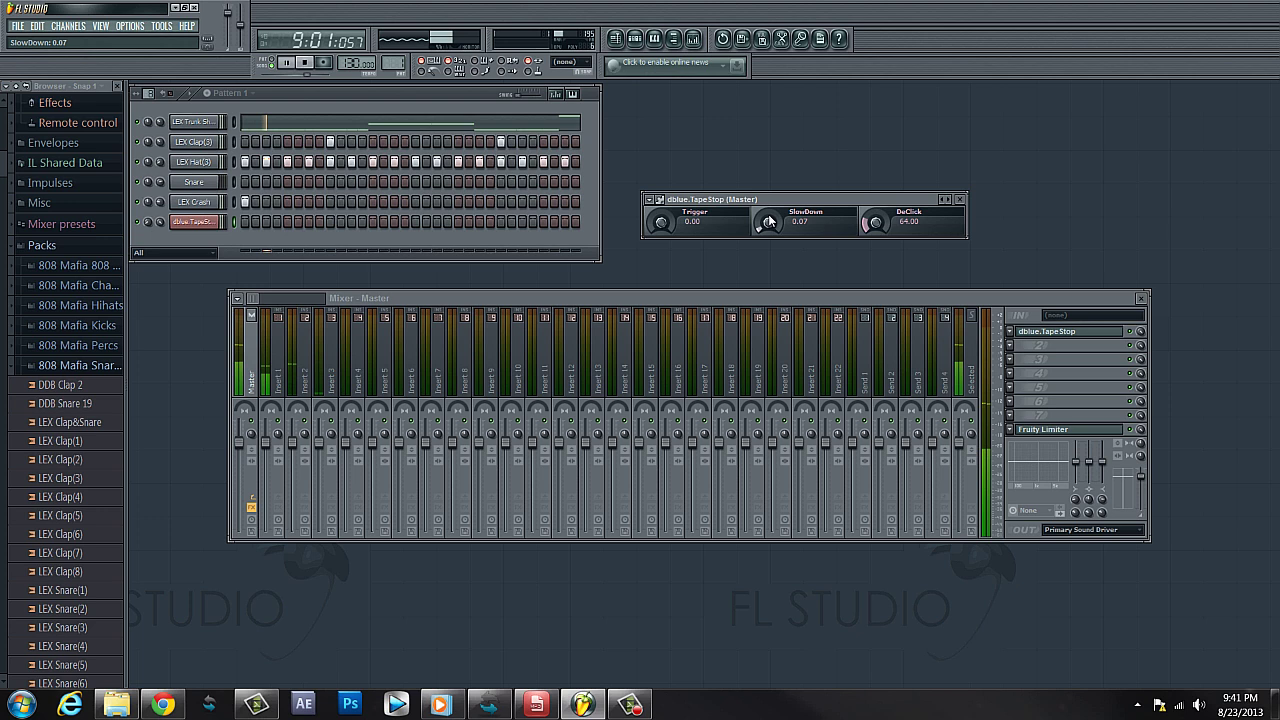
scroll(770, 222, up, 2)
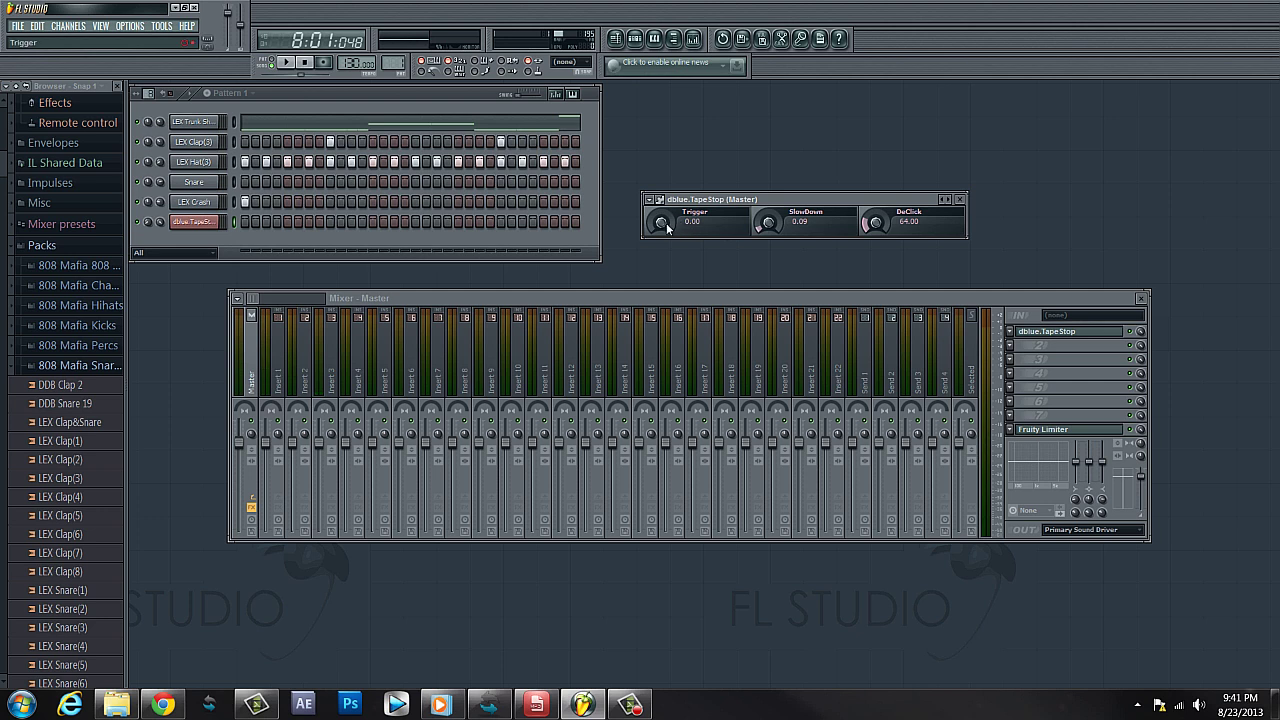
Audition the beat while raising the TapeStop Trigger, replay it, then bring up the Playlist showing the Trigger clip
click(288, 62)
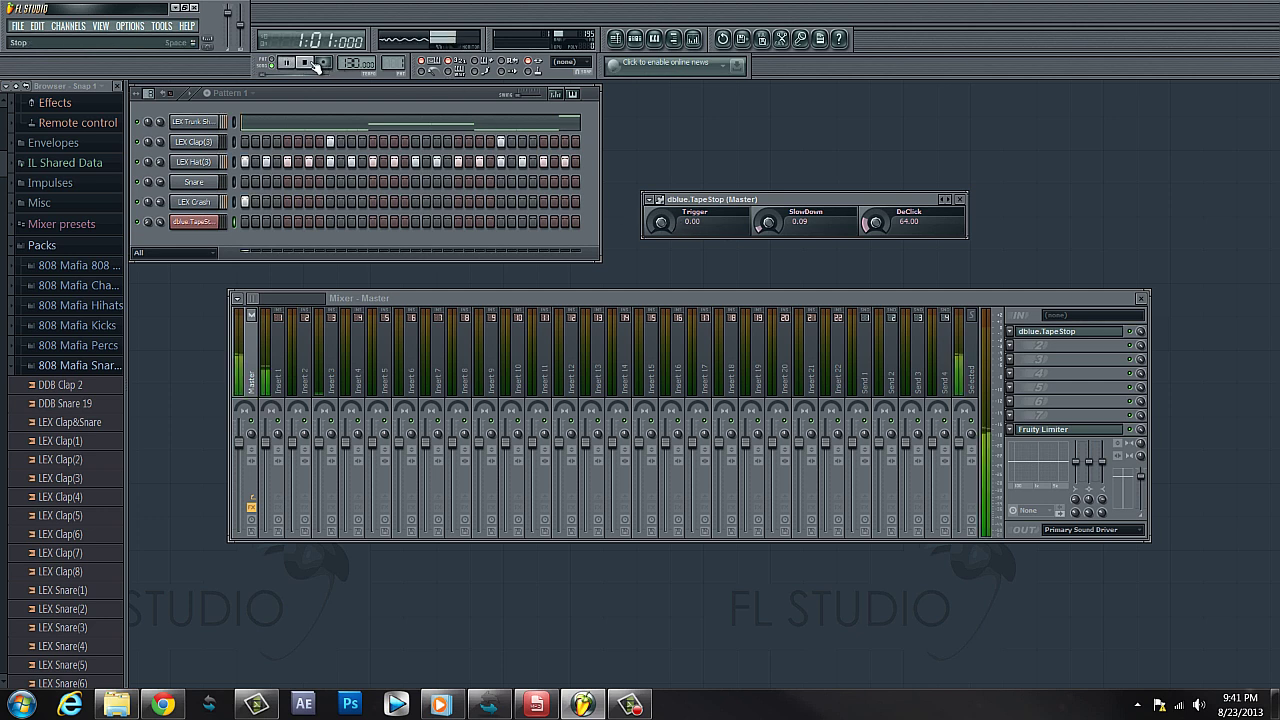
drag(660, 222, 657, 139)
key(space)
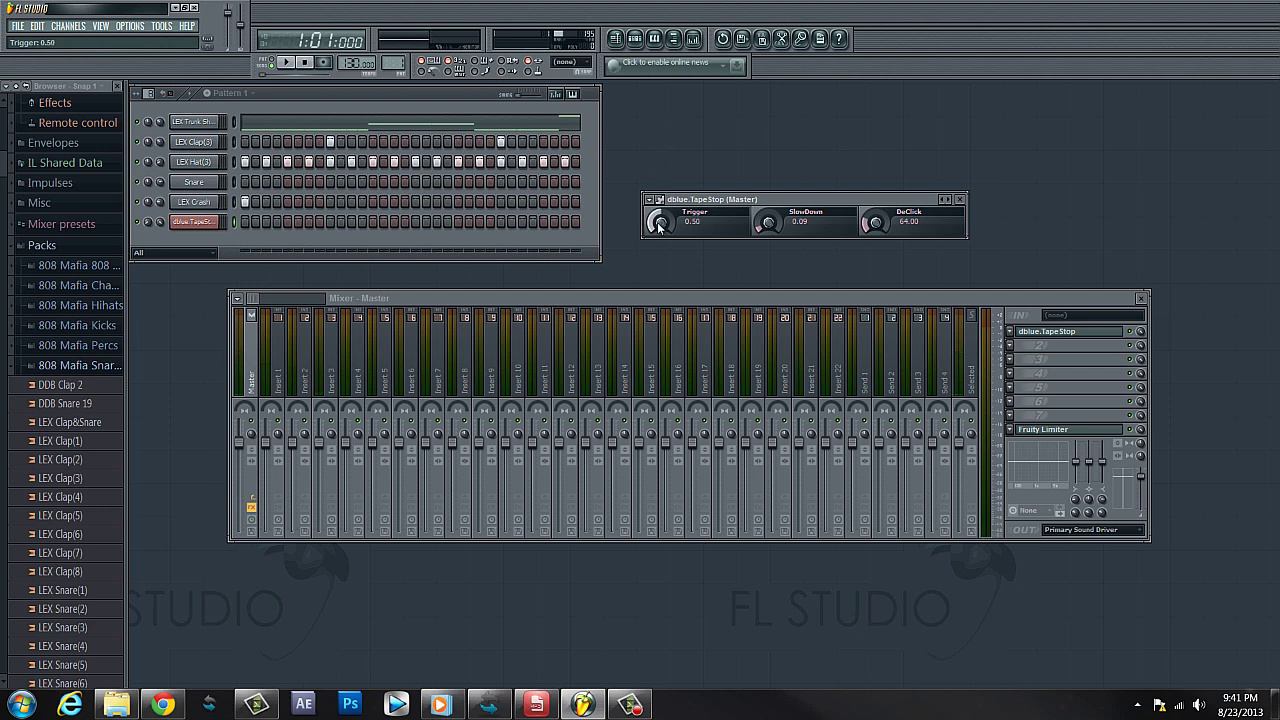
key(space)
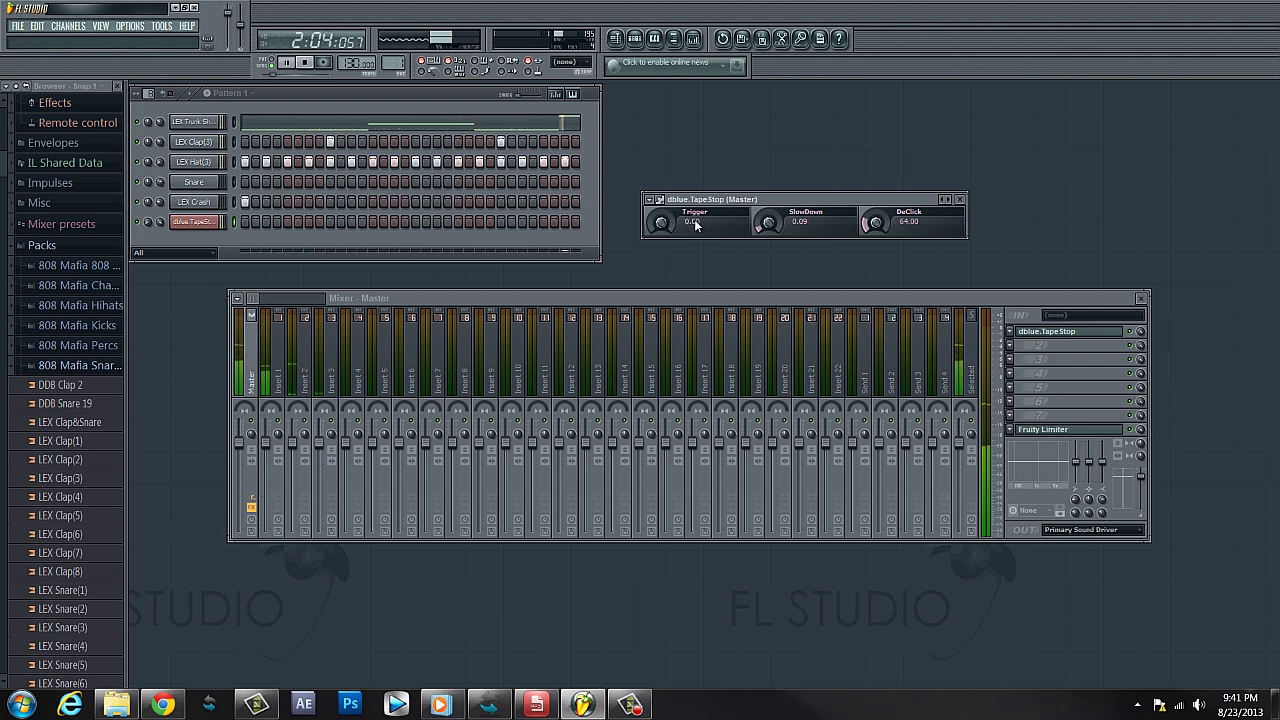
key(space)
key(F5)
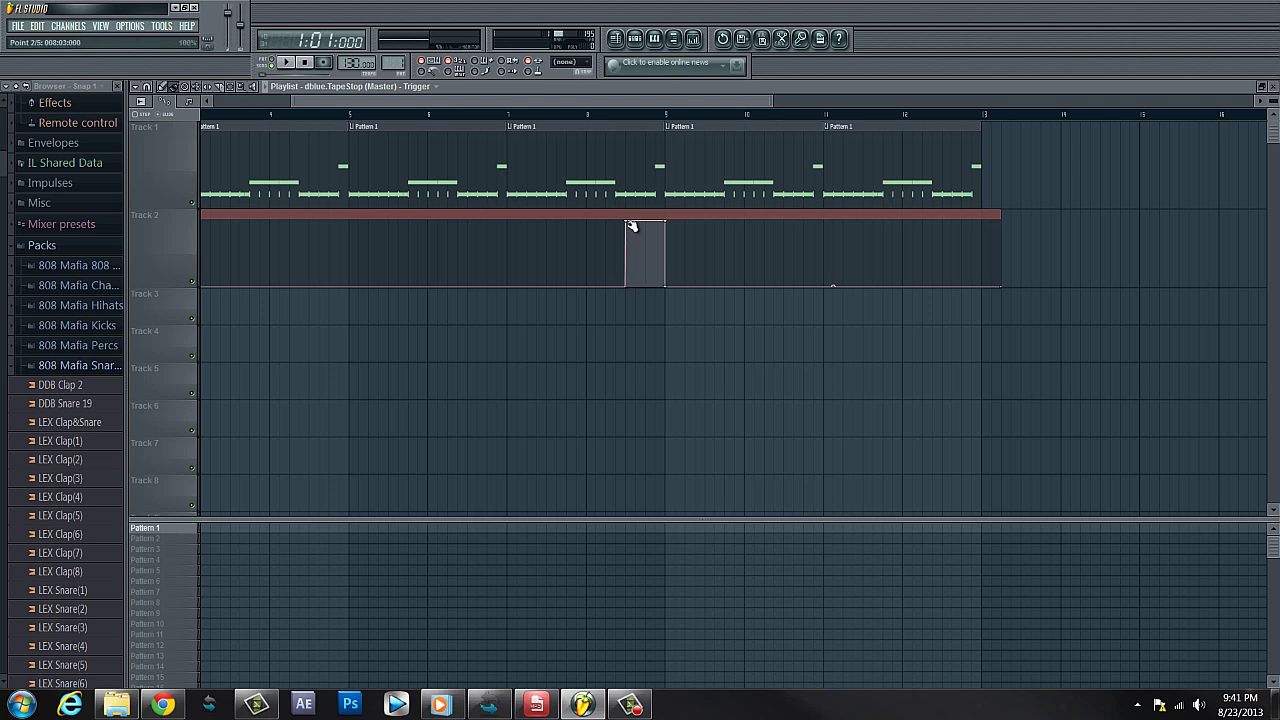
Play from bar 8 with Trigger at 1.00, then trim the Trigger automation clip to end at bar 13
click(588, 114)
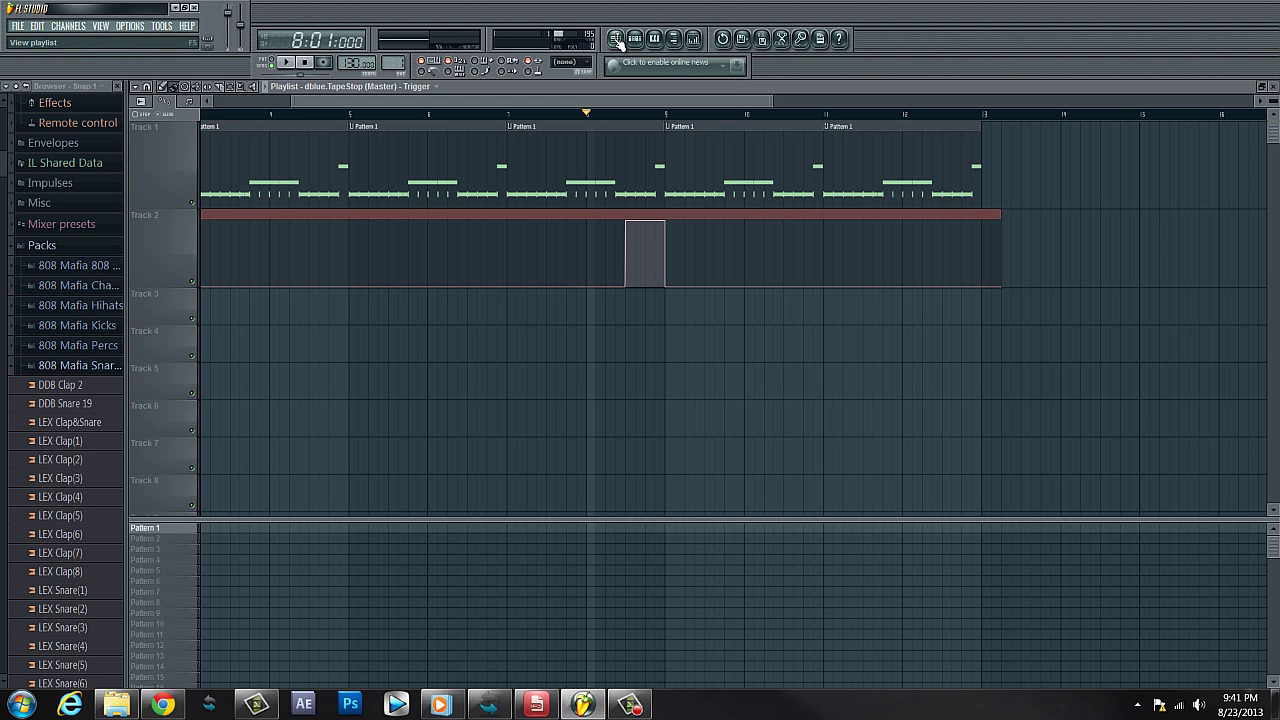
key(F5)
key(space)
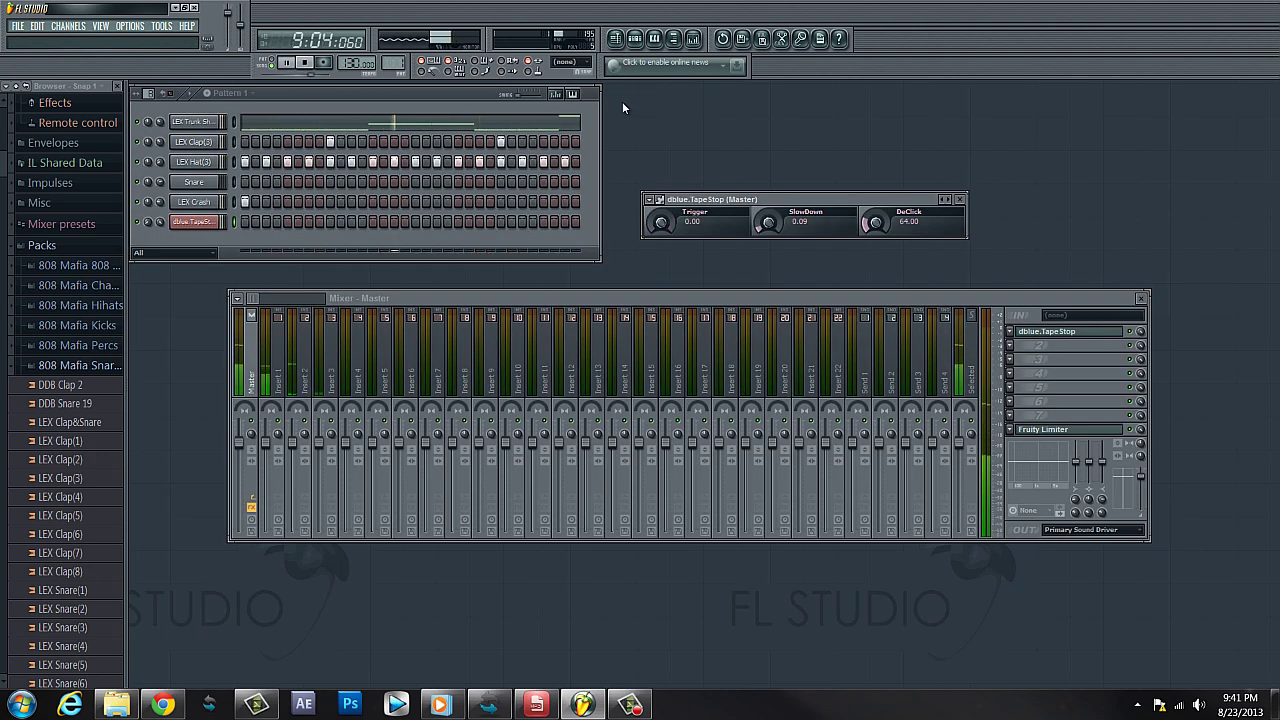
key(space)
mouse_move(660, 224)
mouse_down()
mouse_move(660, 210)
mouse_move(658, 240)
mouse_move(658, 212)
mouse_up()
key(space)
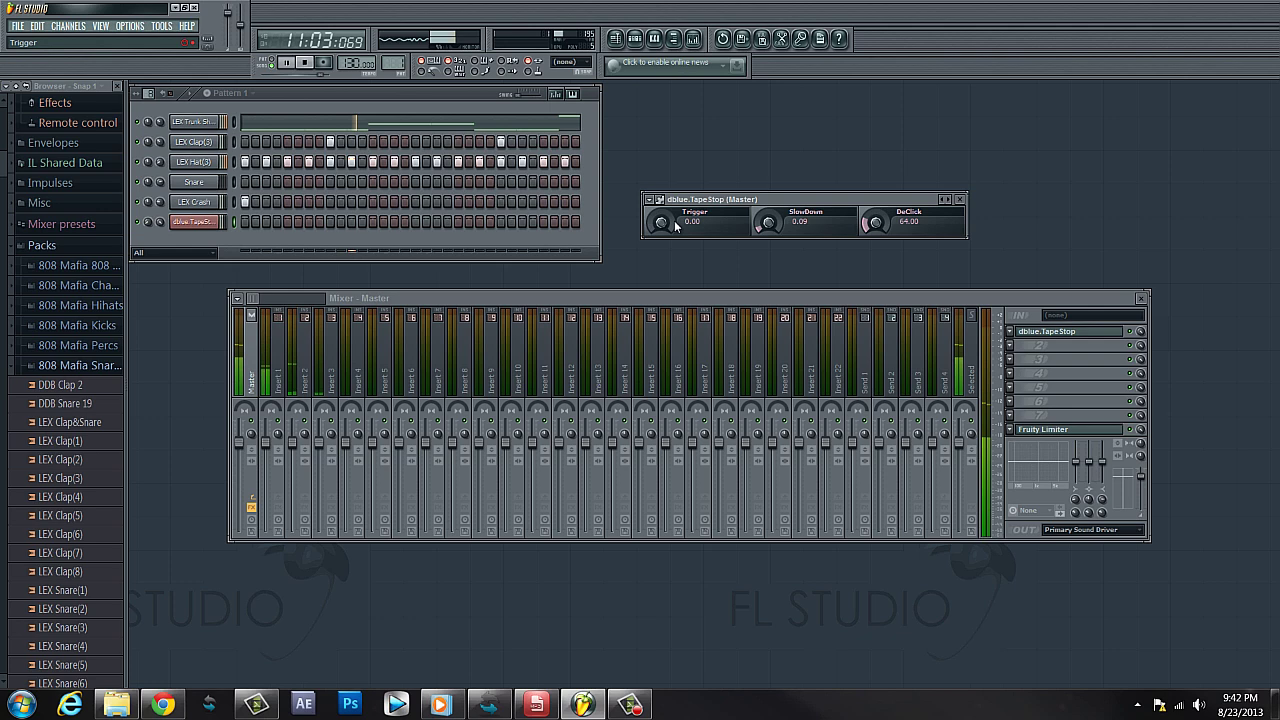
key(space)
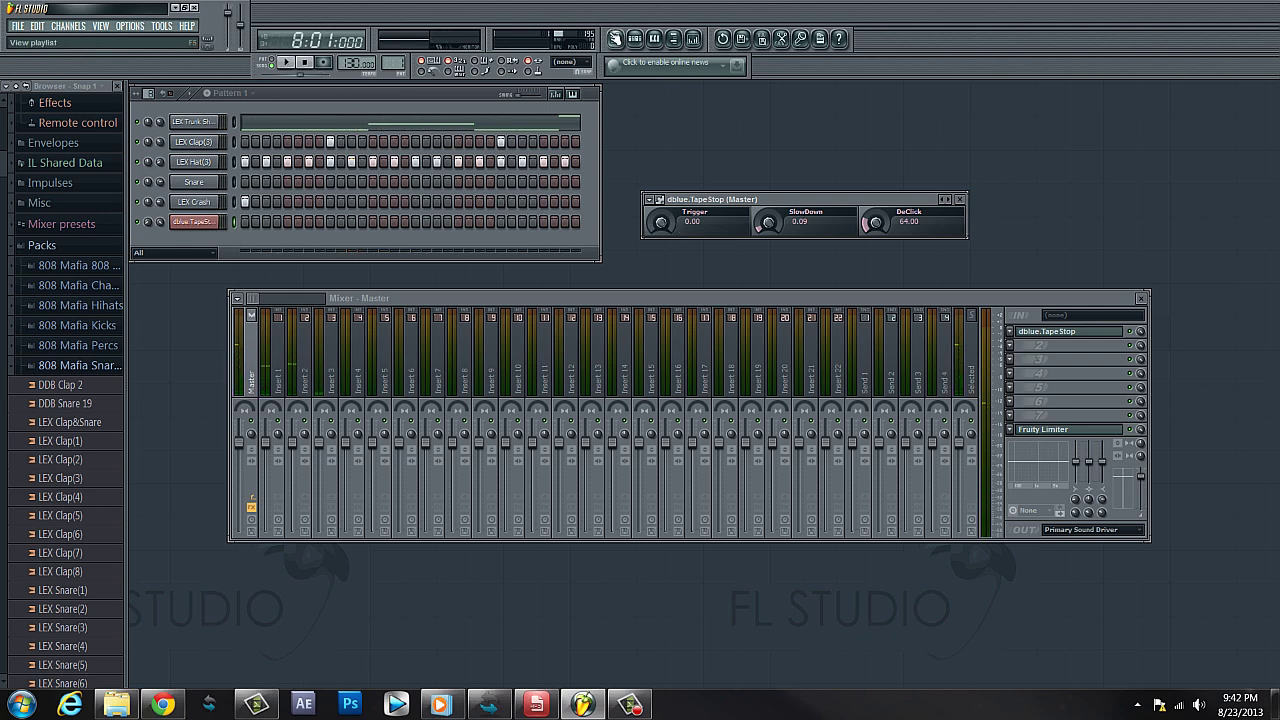
click(616, 38)
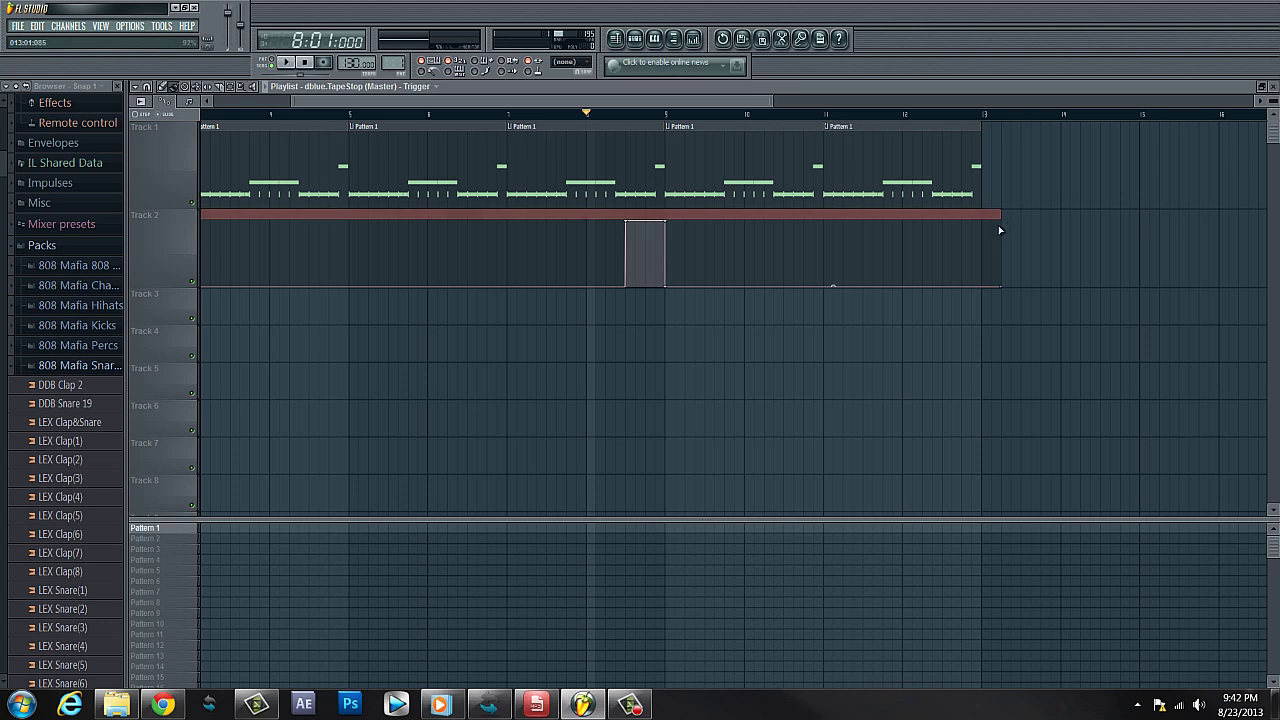
drag(996, 216, 978, 216)
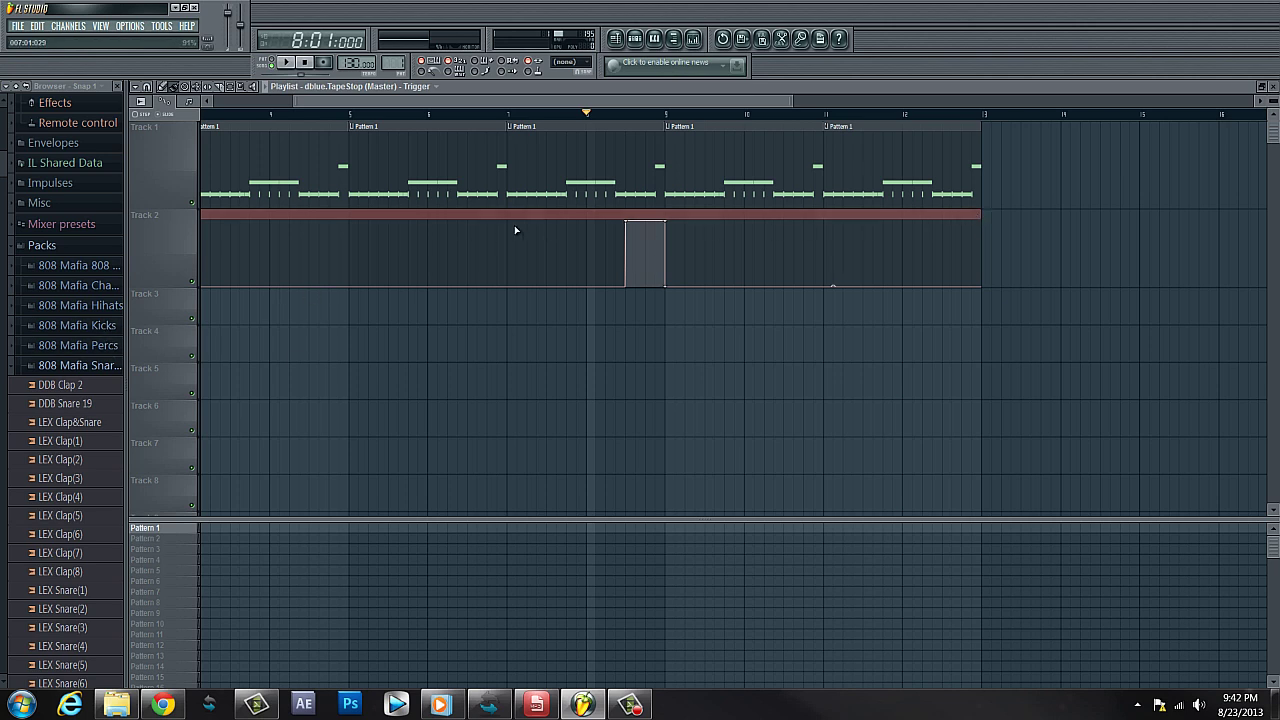
Restore the maximized Playlist so the Channel rack, Mixer and TapeStop window are visible
click(1268, 90)
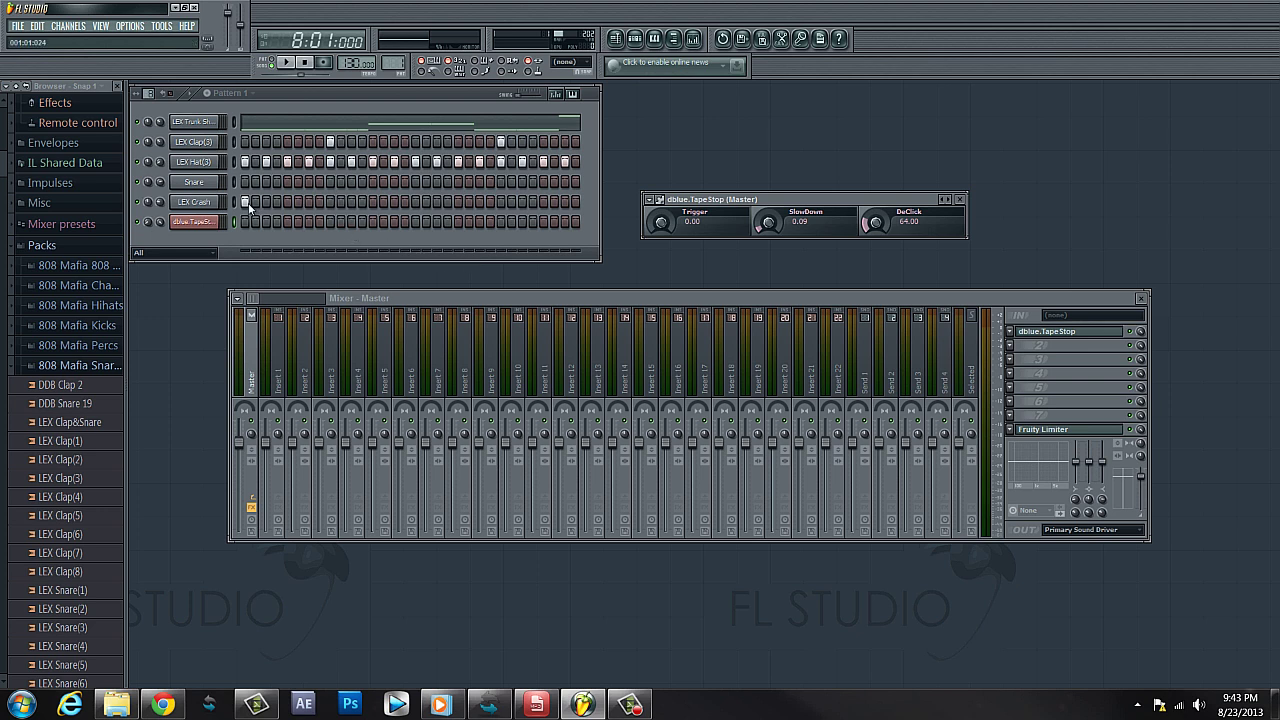
Clear the existing pattern steps and fill LEX Clap(3) on every second step
mouse_move(248, 203)
mouse_down()
mouse_move(250, 160)
mouse_move(596, 181)
mouse_move(518, 144)
mouse_up()
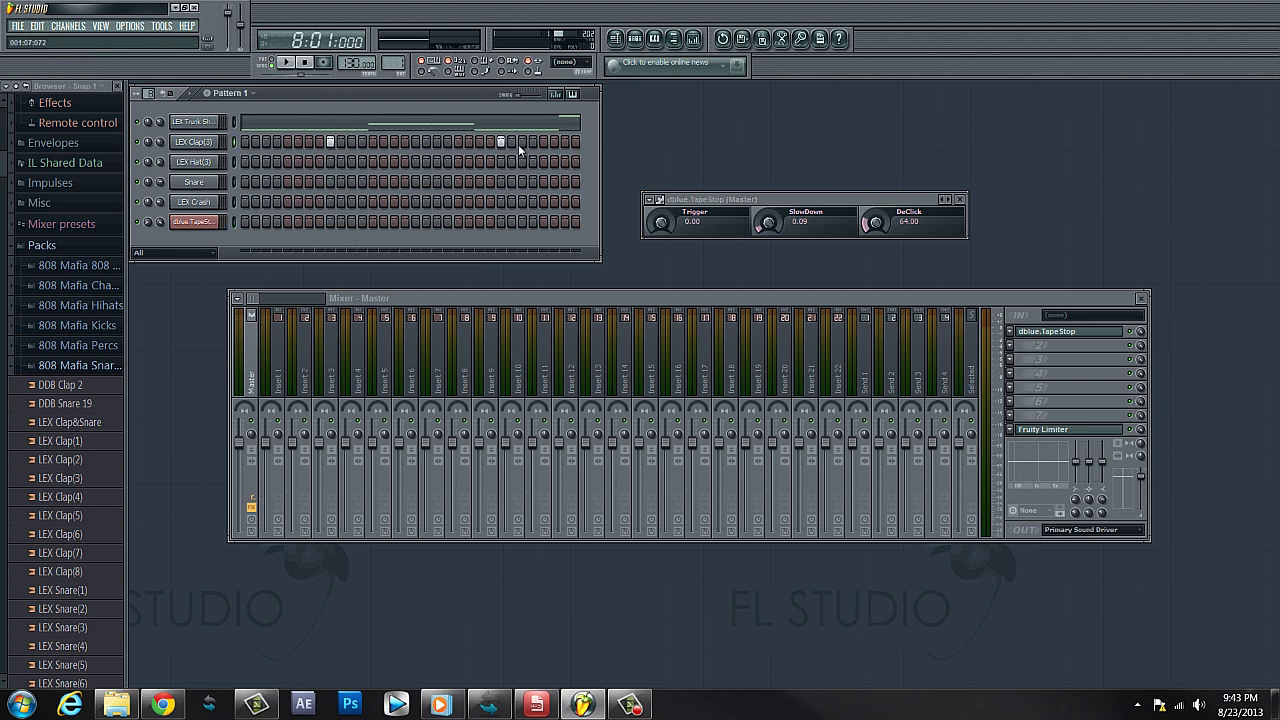
right_click(218, 140)
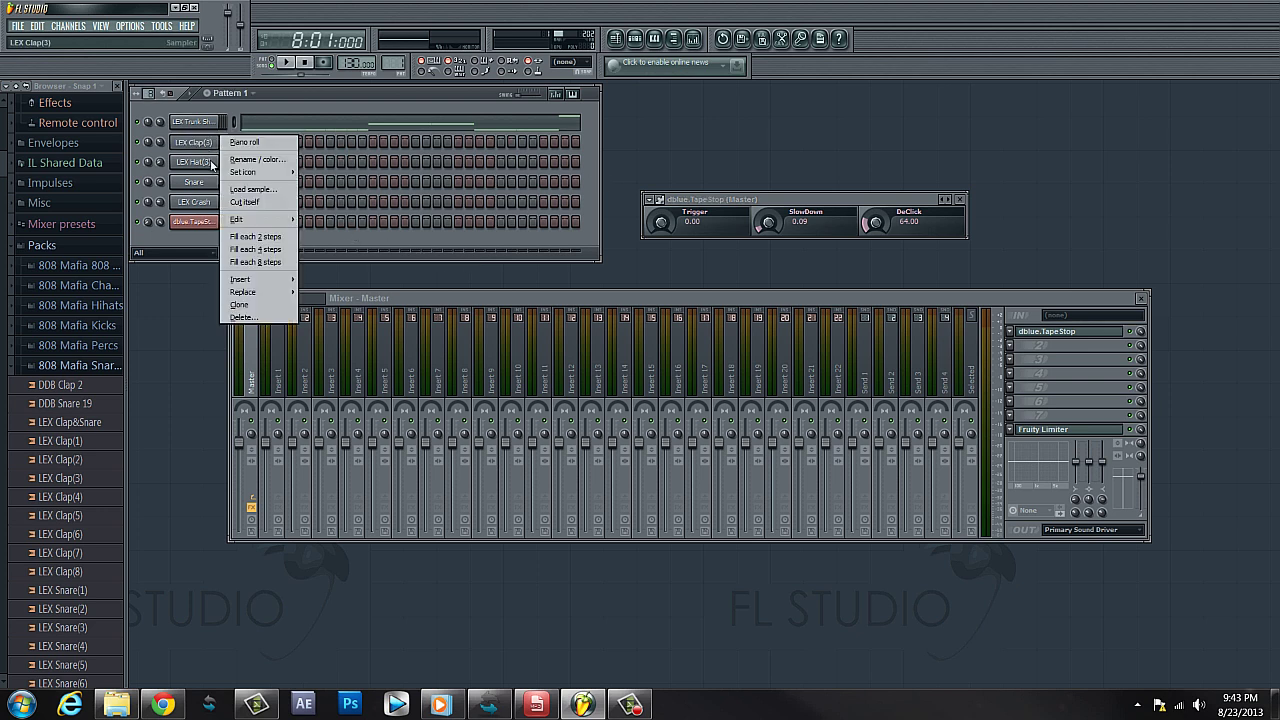
click(245, 240)
Fill LEX Crash every 8 steps and fill the Snare row, then start playback
right_click(207, 213)
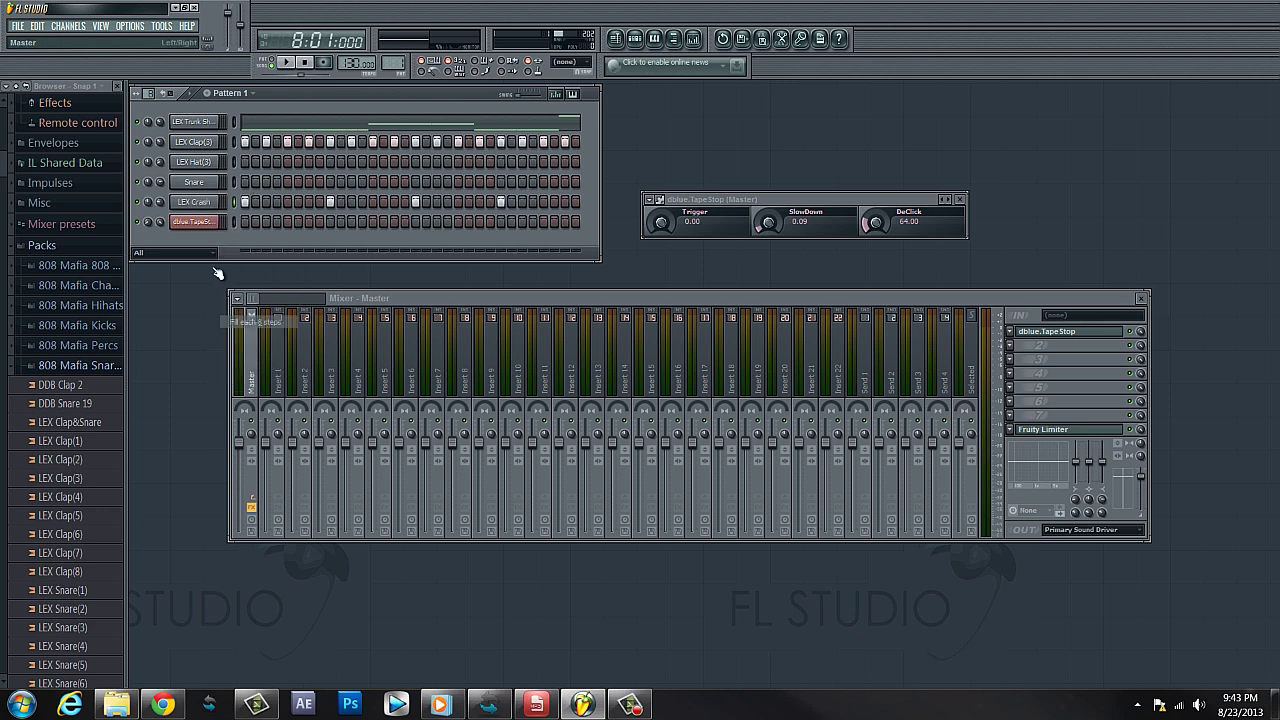
click(252, 325)
right_click(200, 184)
click(245, 289)
key(space)
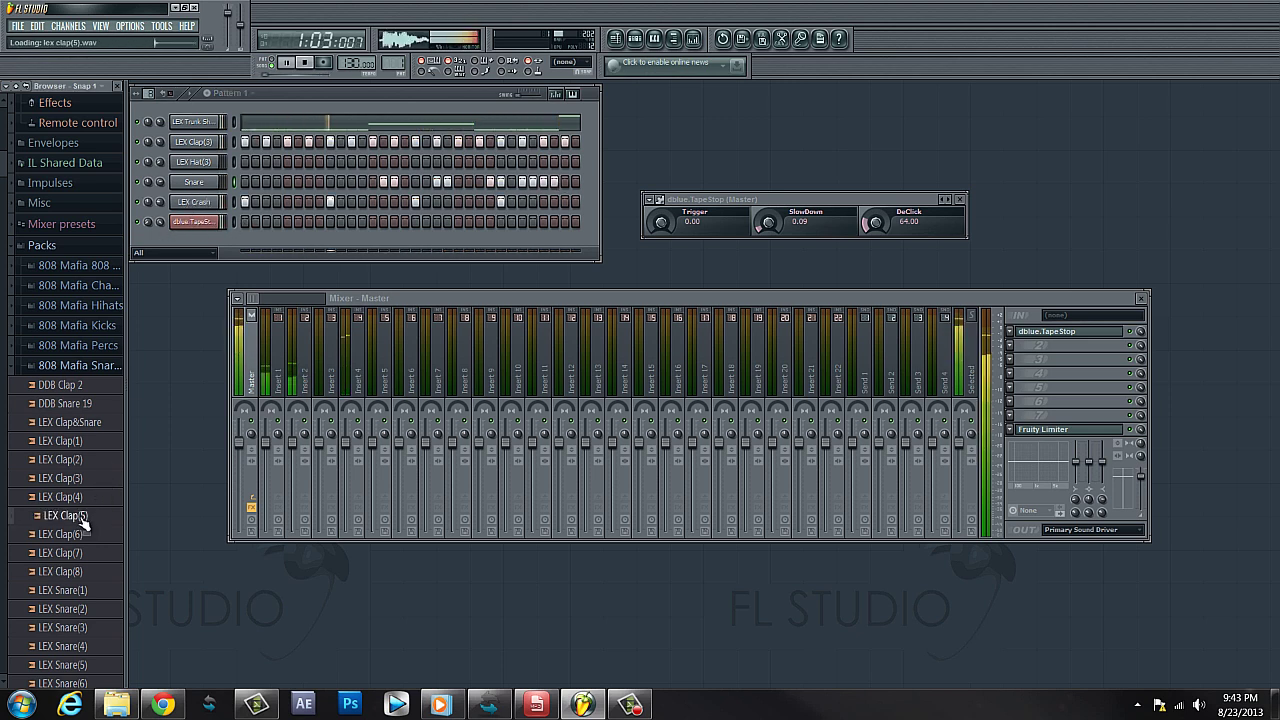
Add LEX Clap(5).wav from the Browser as a new Channel rack channel and stop playback
drag(86, 516, 227, 232)
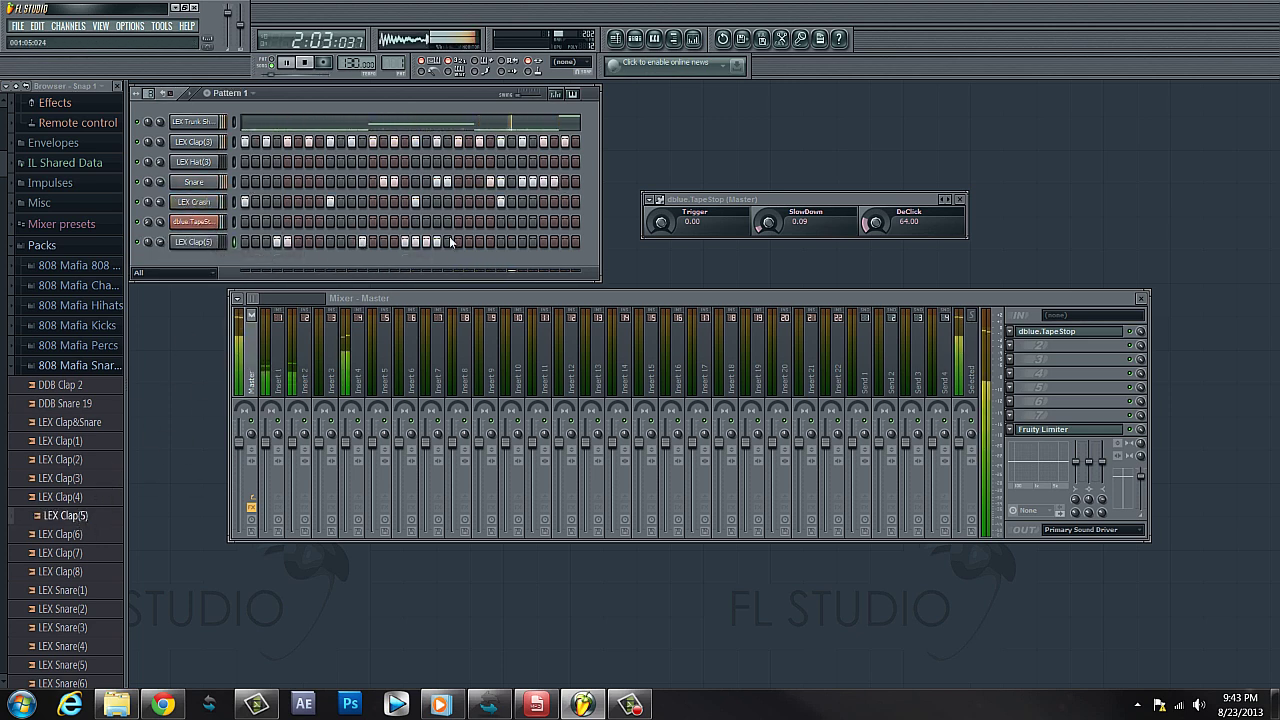
key(space)
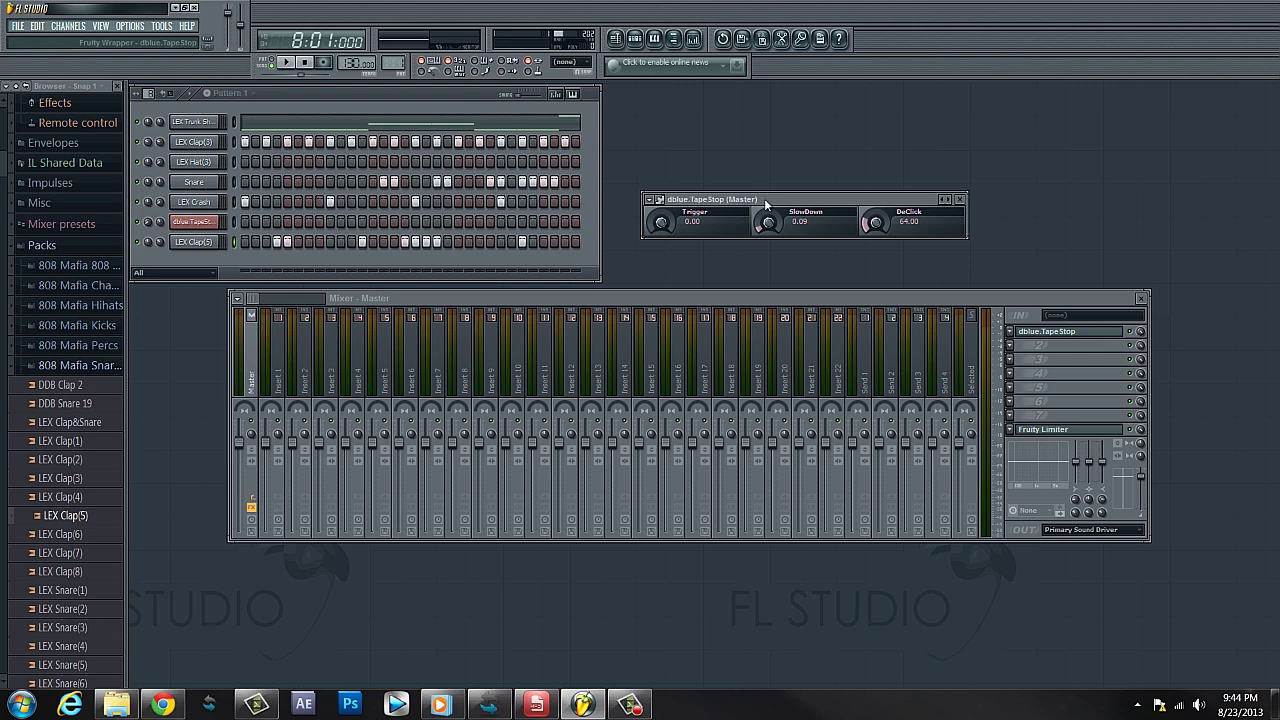
In the Playlist, set the song position just before bar 8 and preview the tape stop
click(615, 38)
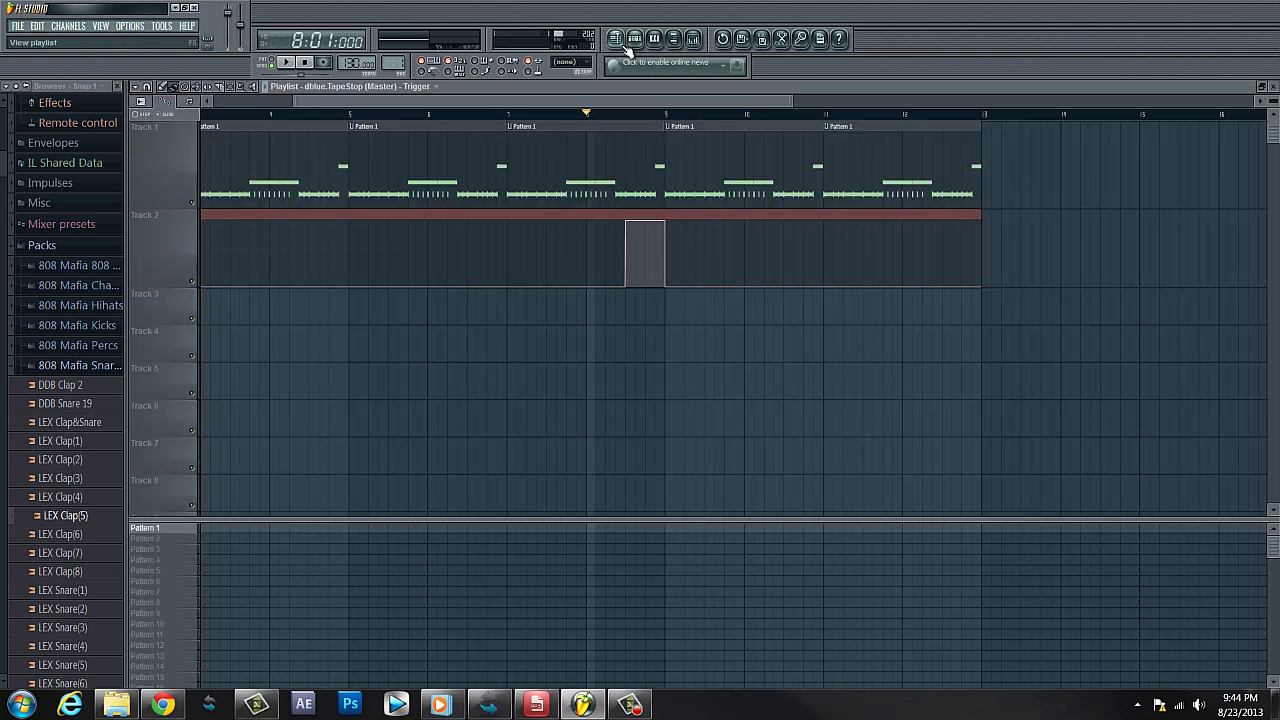
click(580, 114)
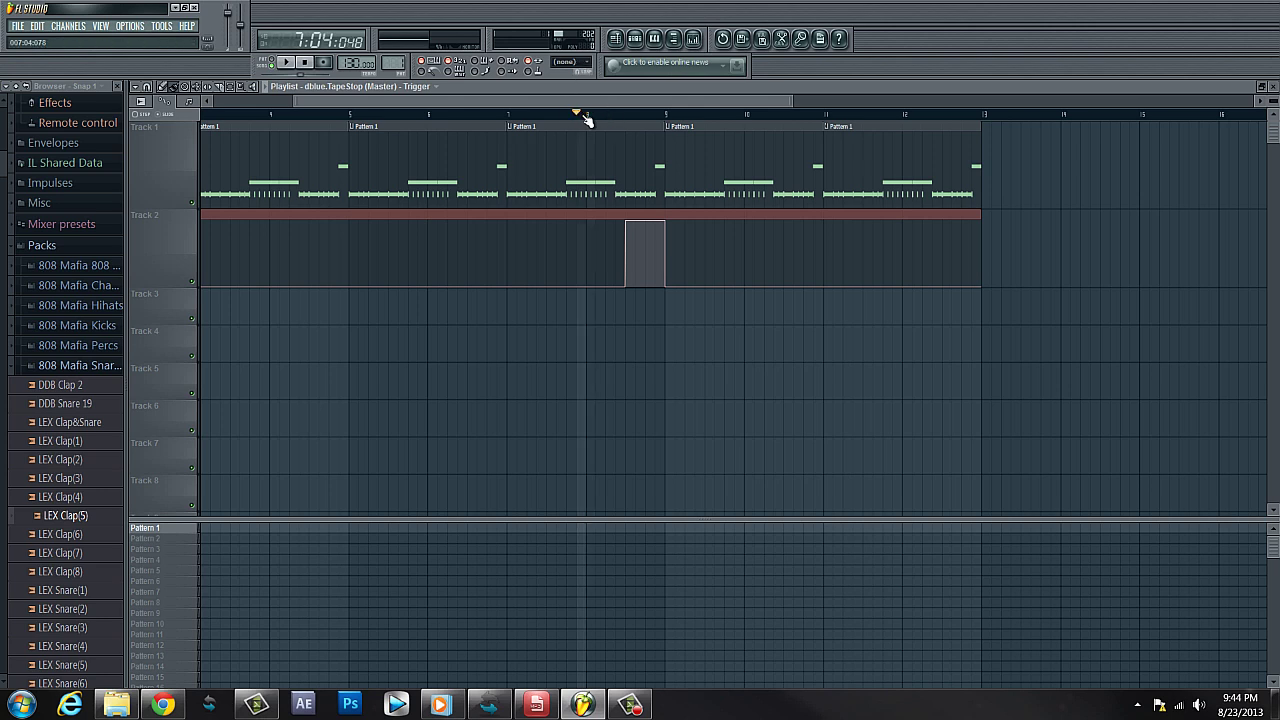
drag(589, 117, 574, 114)
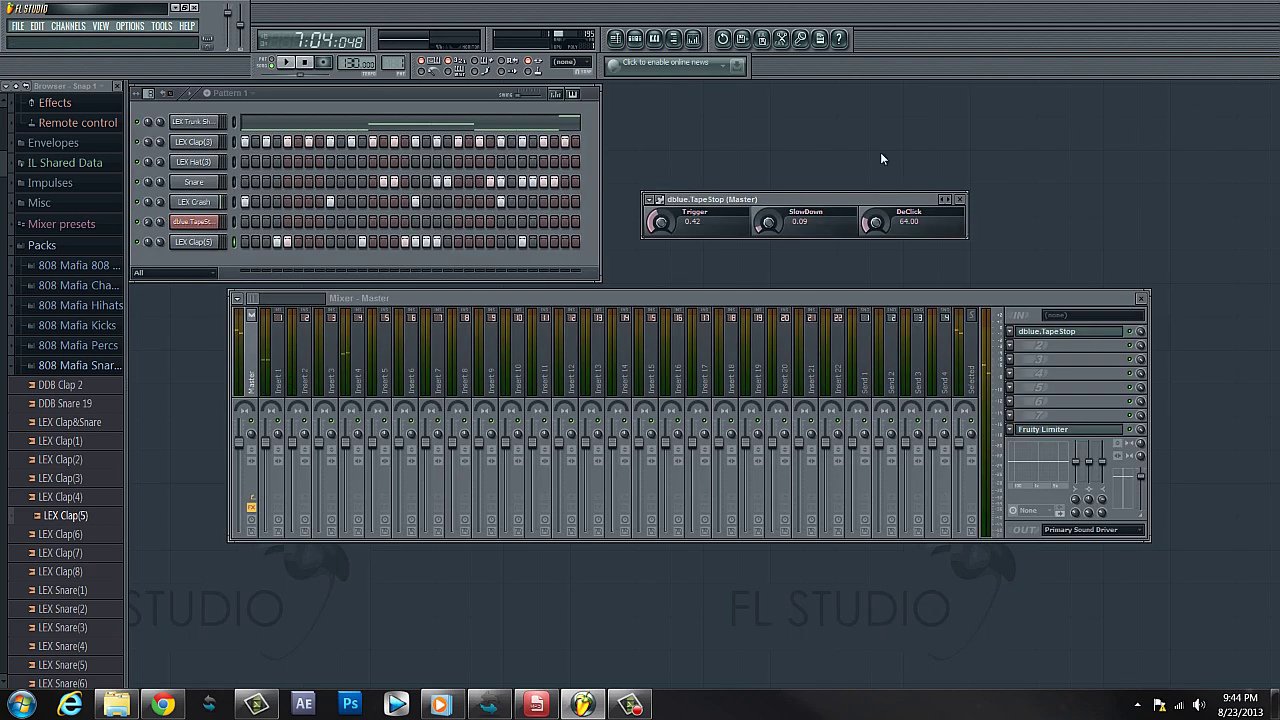
Add one extra step to the LEX Clap(3) row in the Channel rack
right_click(199, 146)
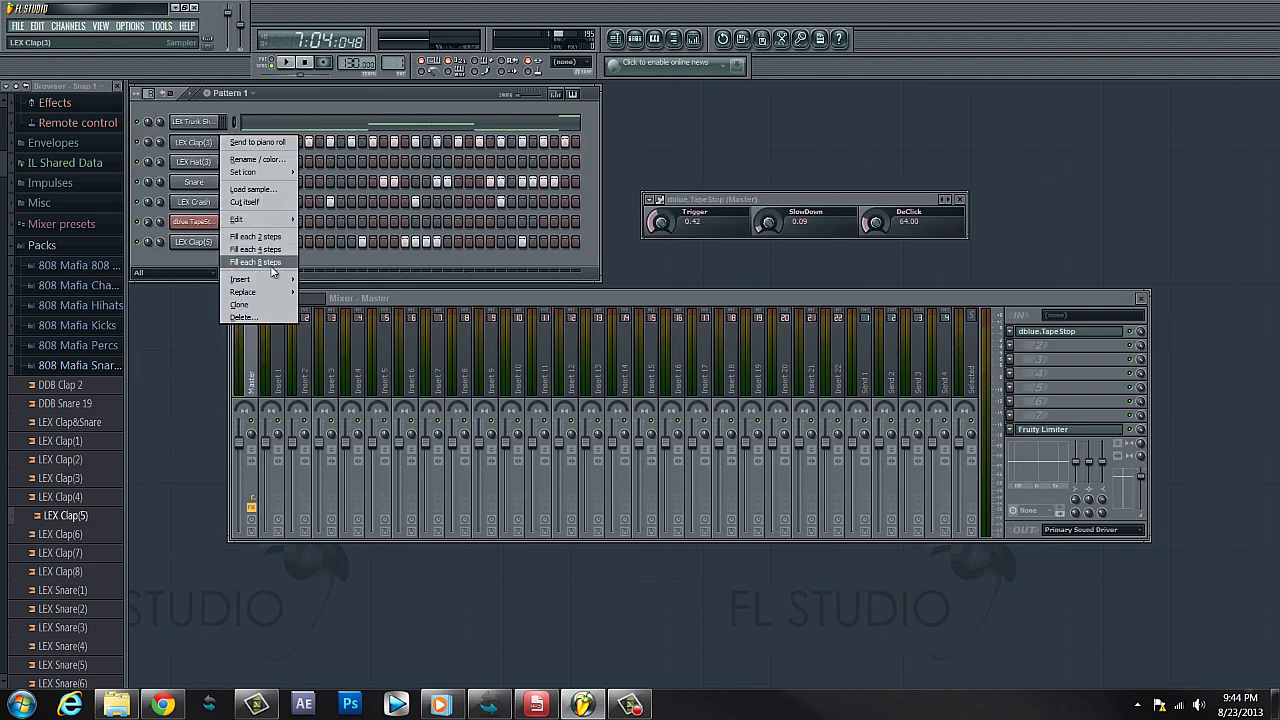
click(388, 254)
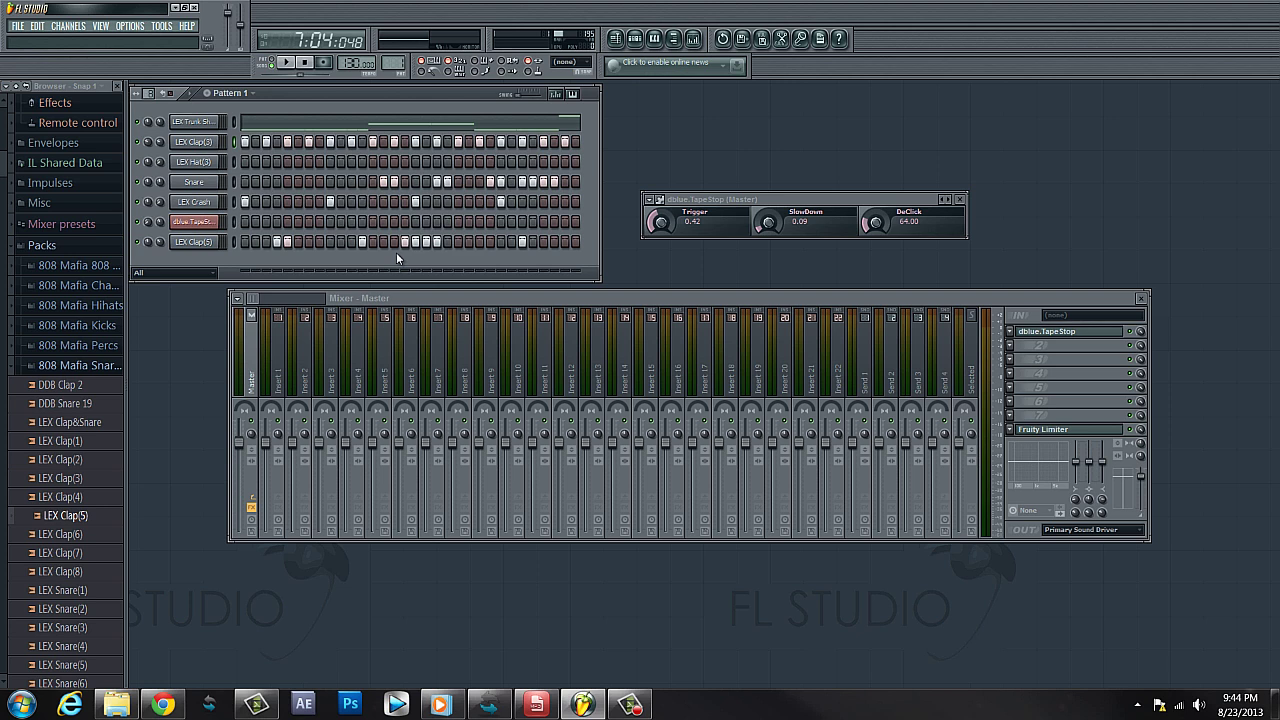
click(478, 142)
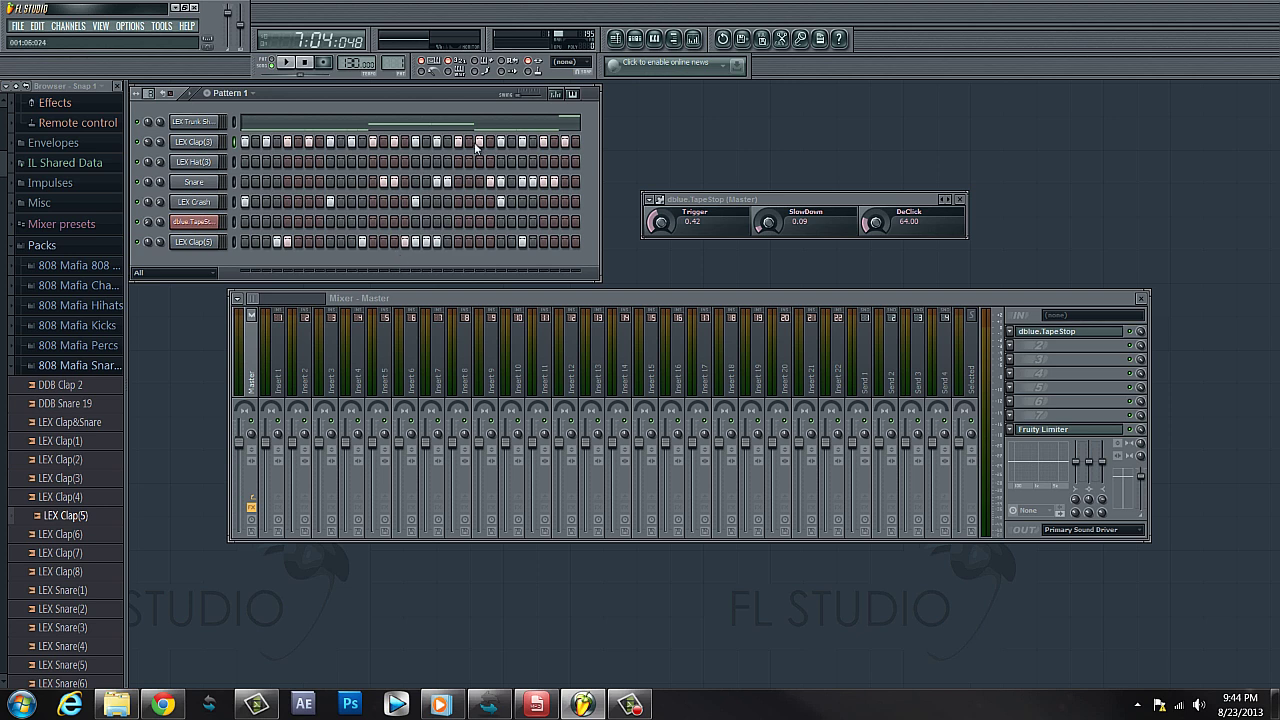